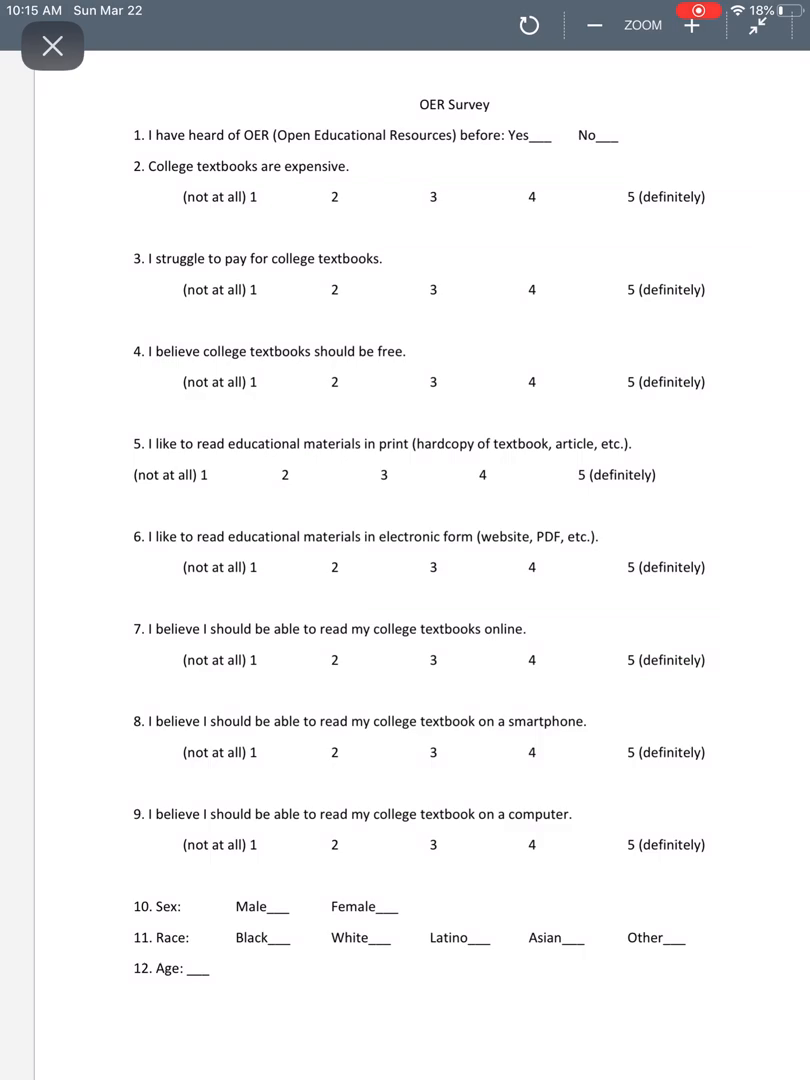
Leave the survey document and launch Excel with a new blank workbook
drag(405, 1075, 405, 700)
click(312, 132)
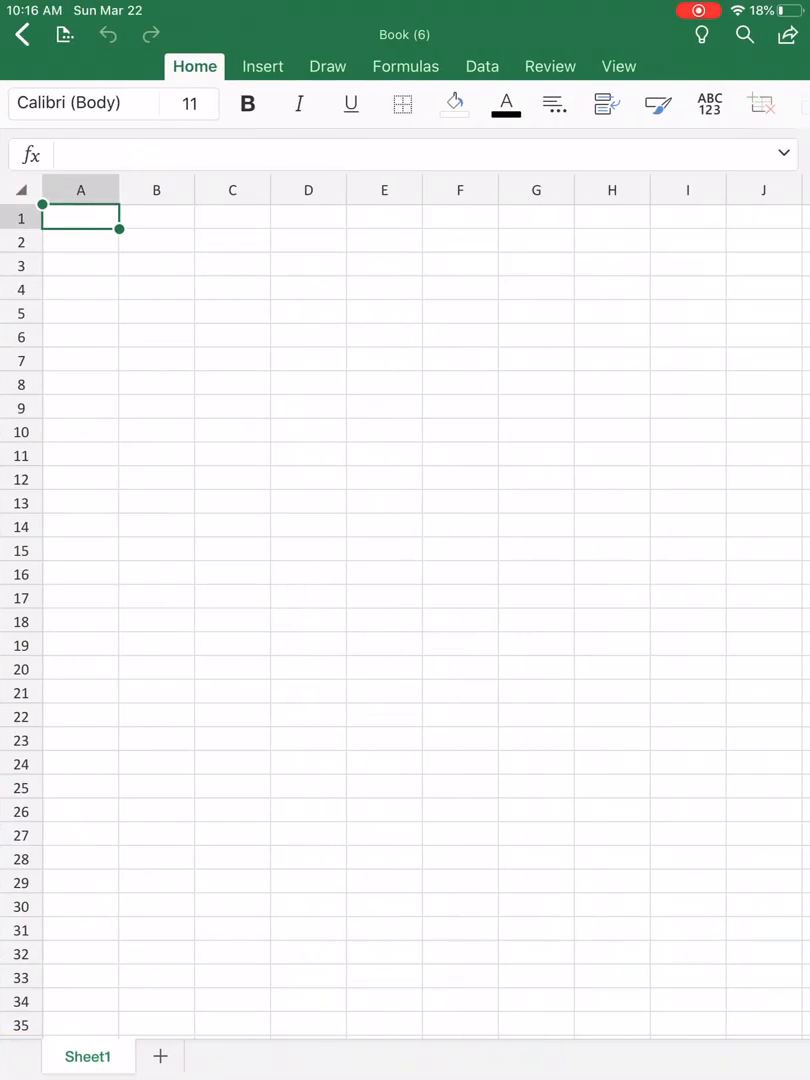
Enter the headers OER, Expensive and Struggle into B1, C1 and D1
key(Tab)
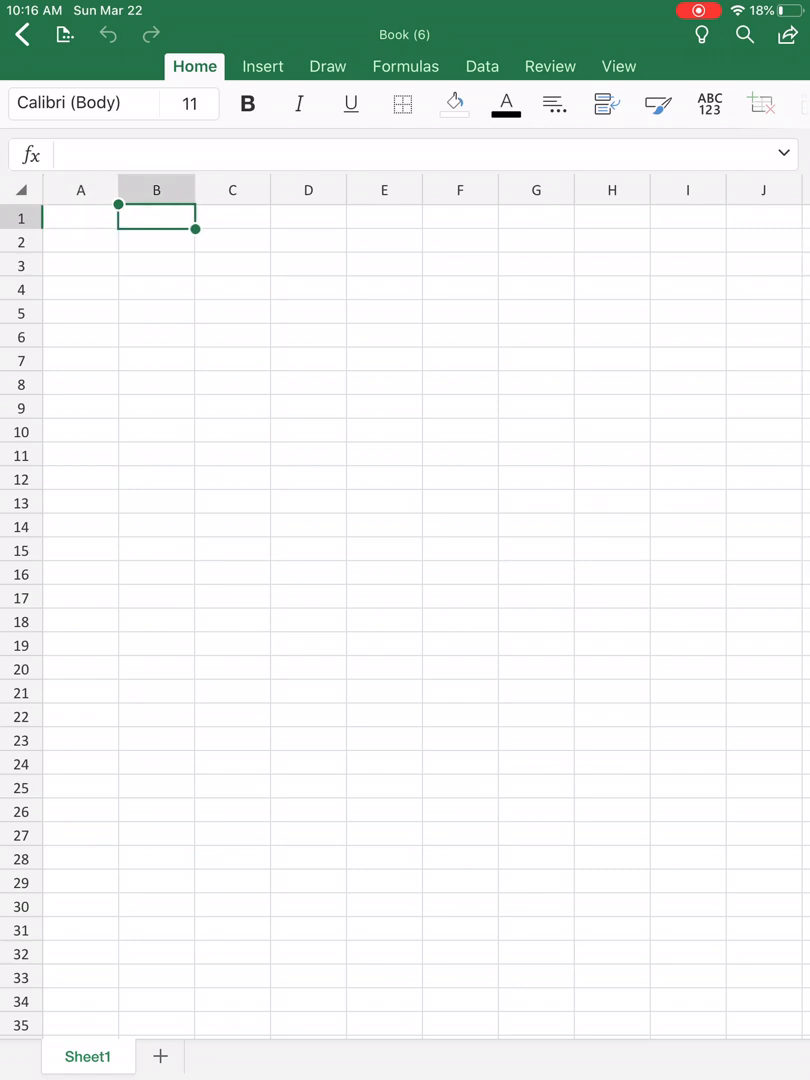
click(156, 217)
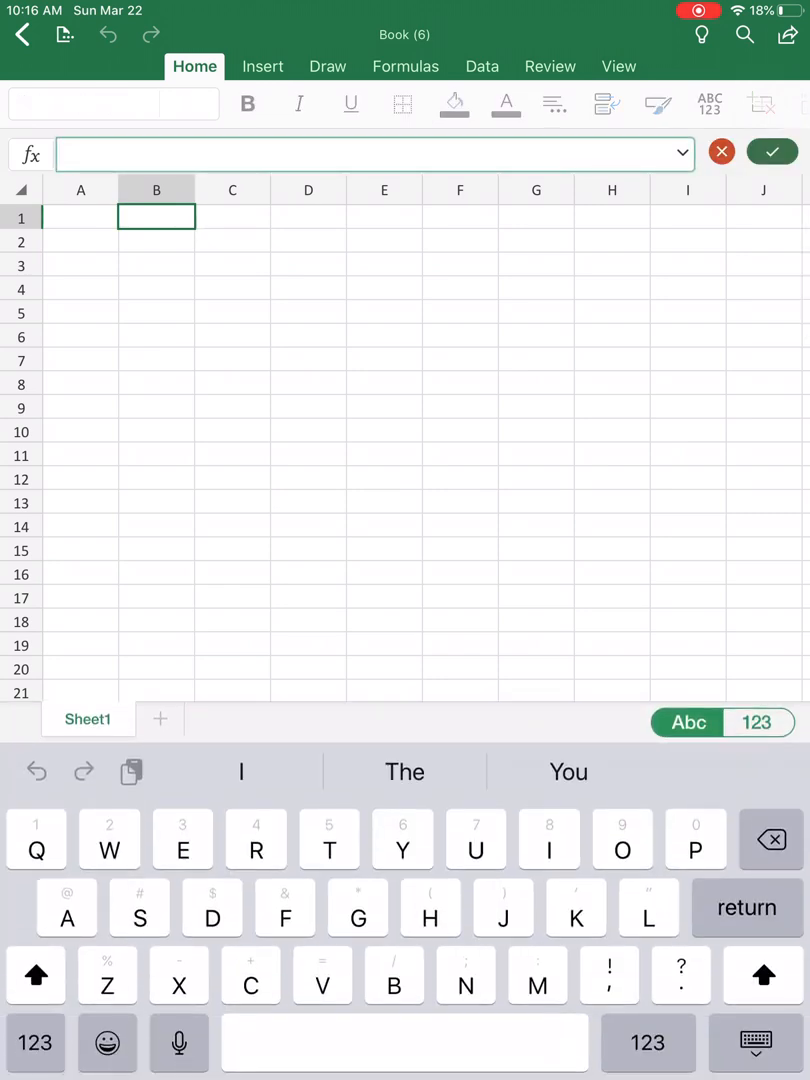
text(OE)
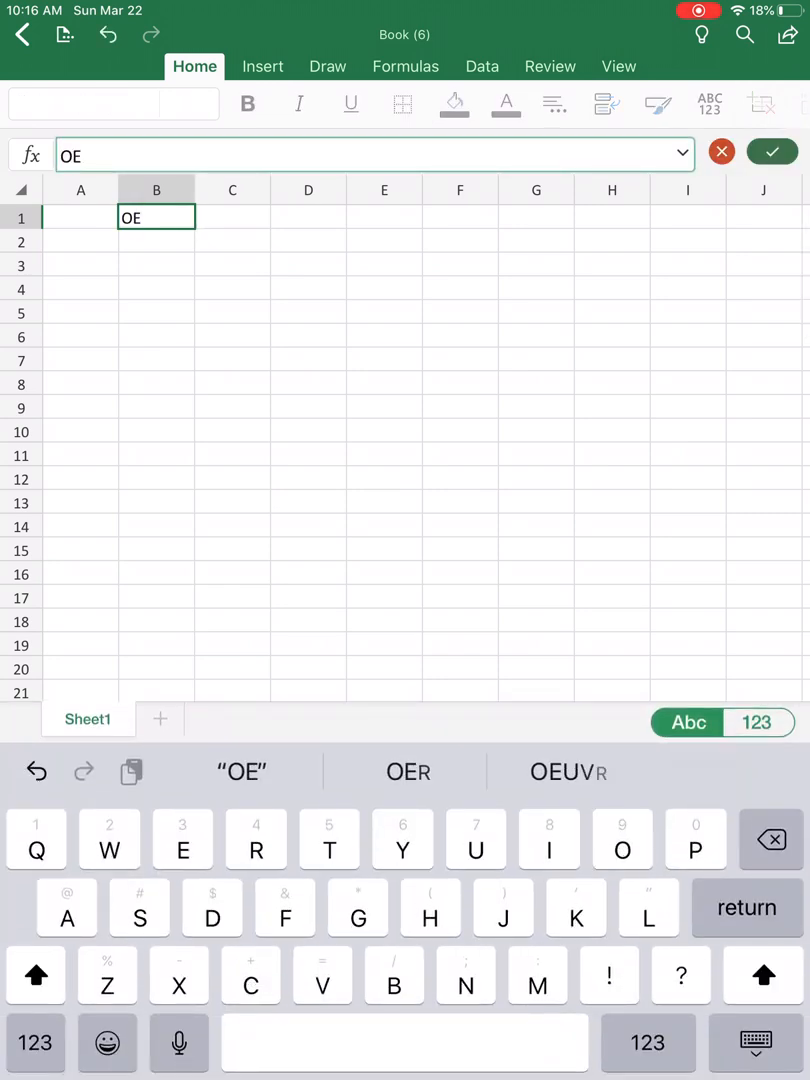
text(R)
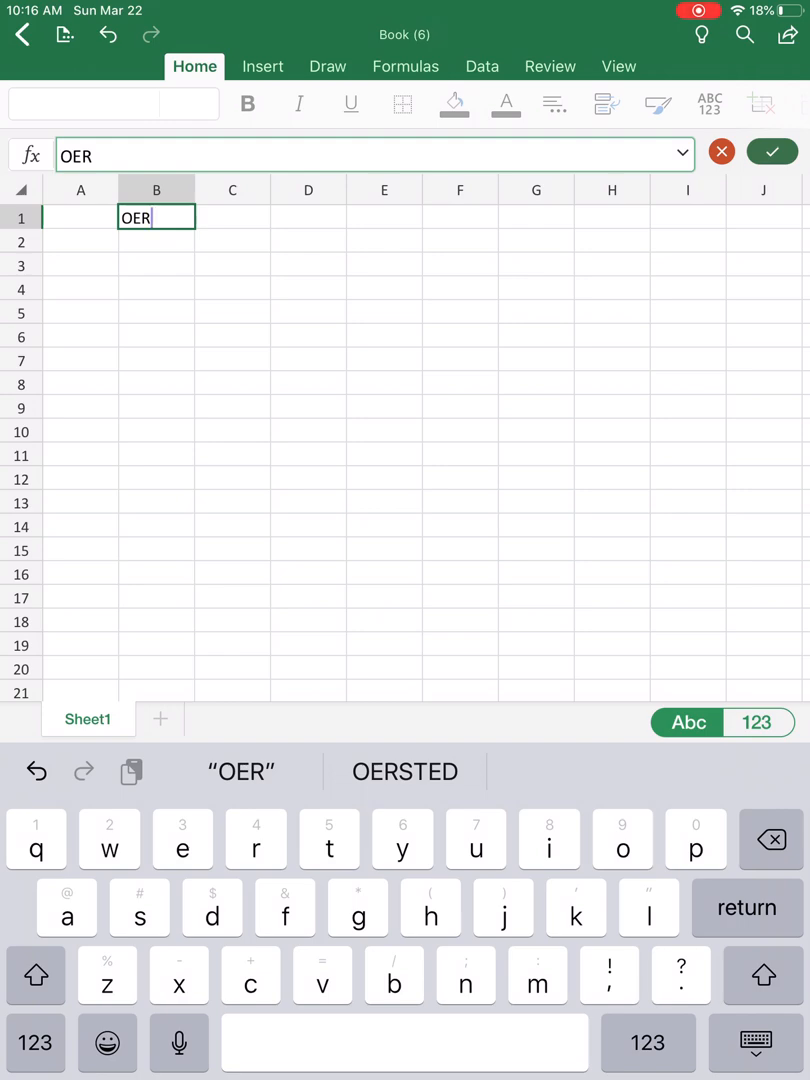
click(232, 217)
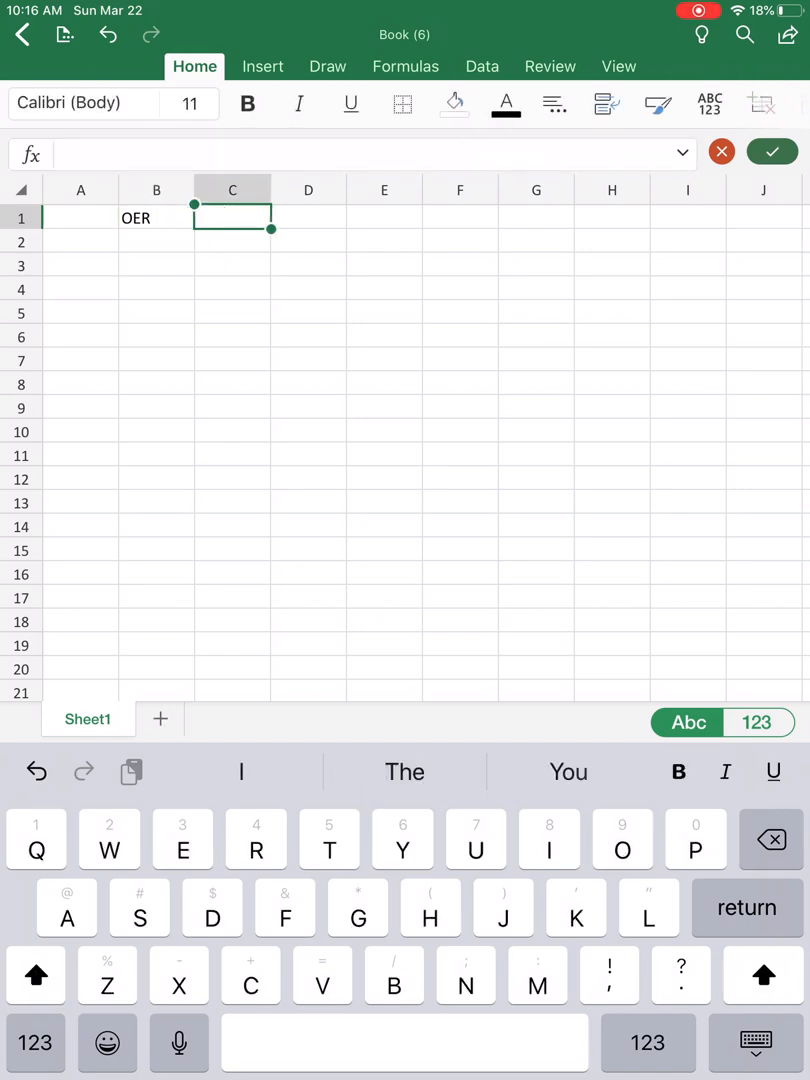
text(Exp)
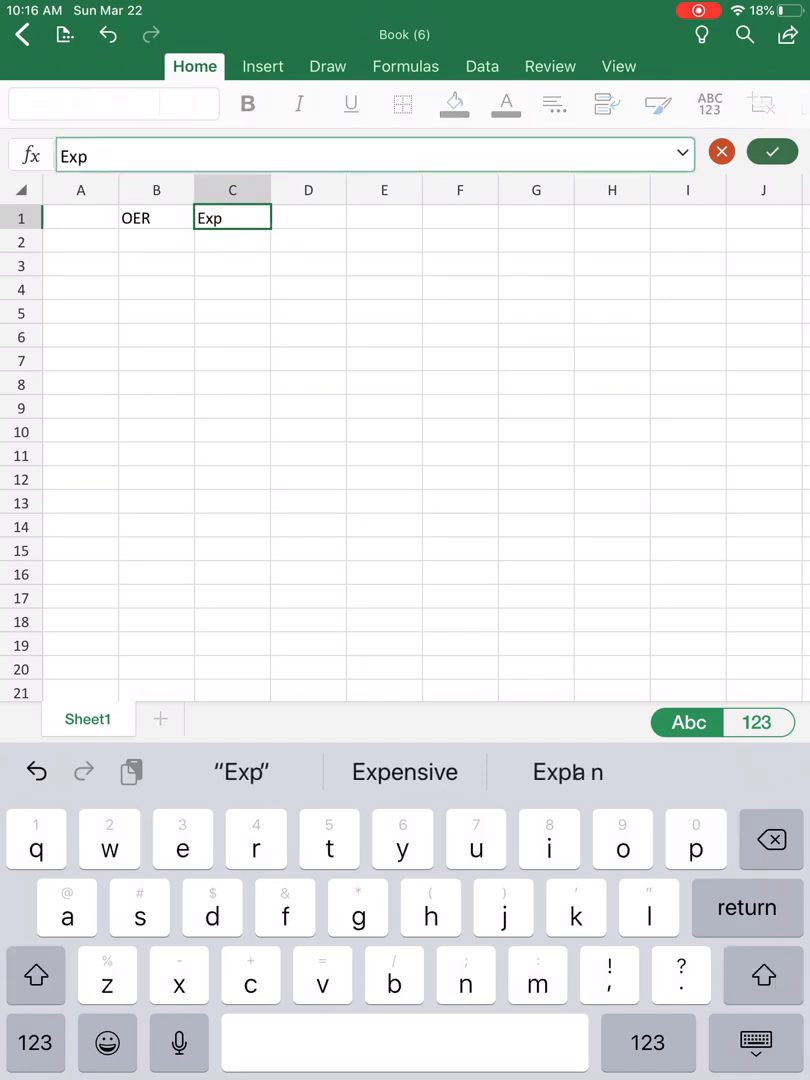
click(405, 772)
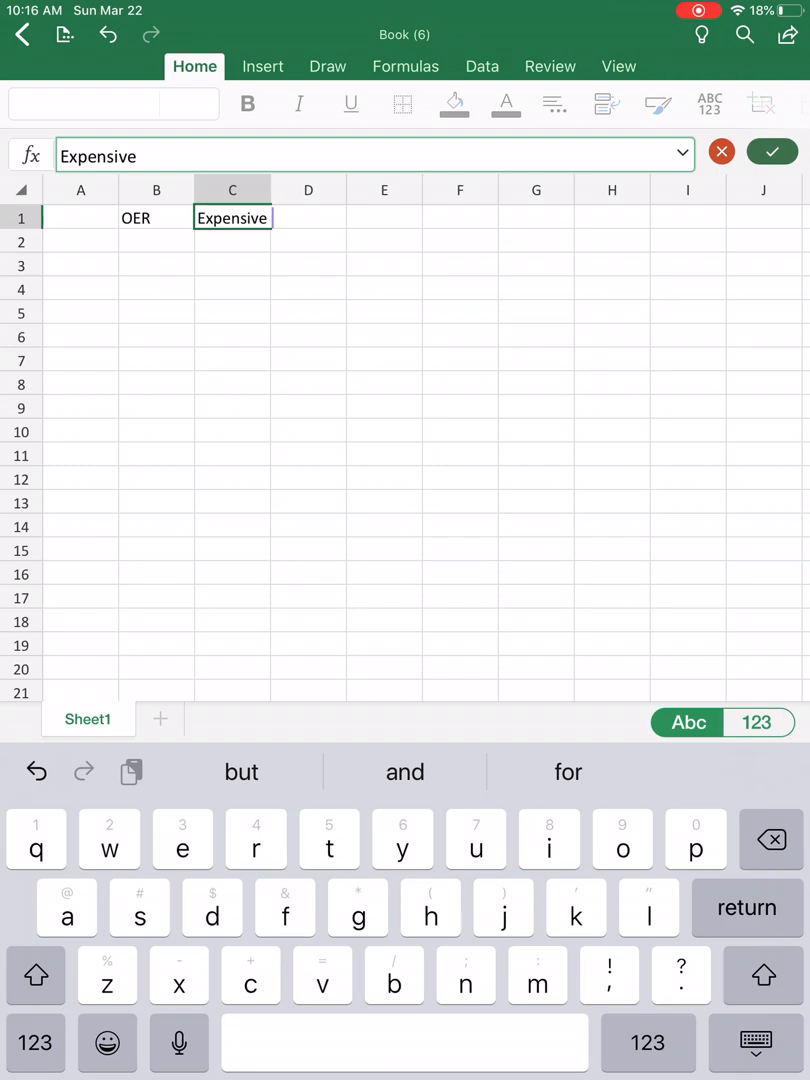
key(BackSpace)
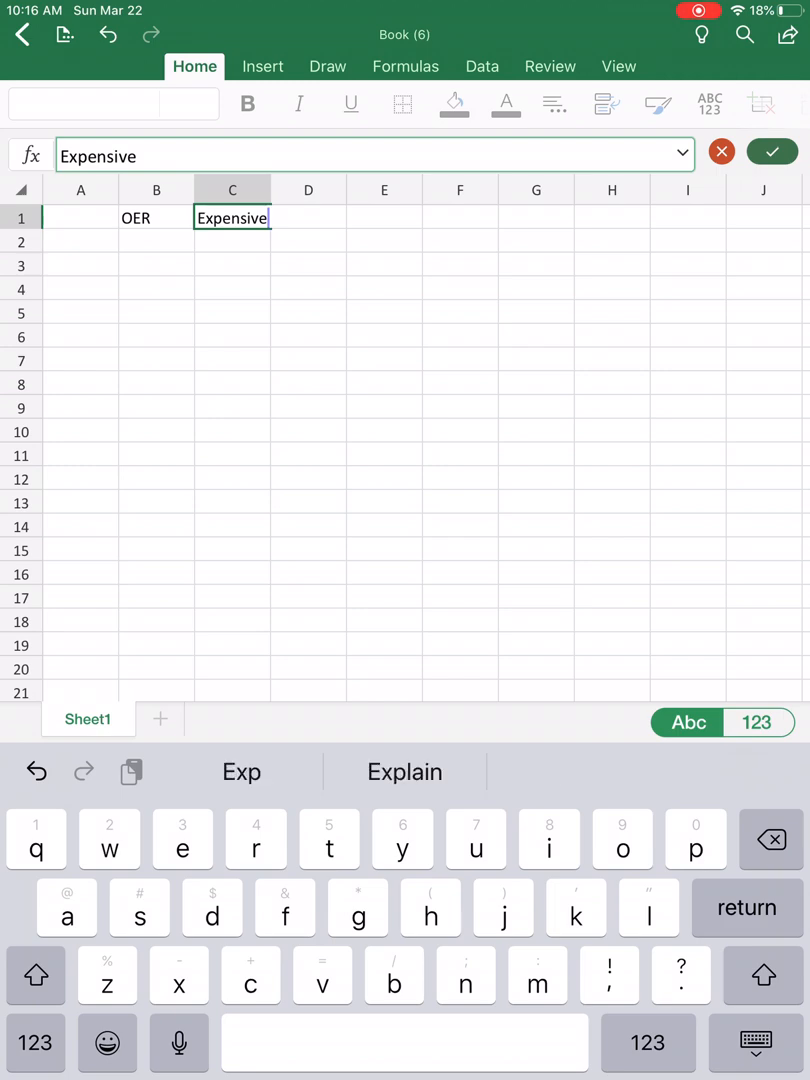
key(Tab)
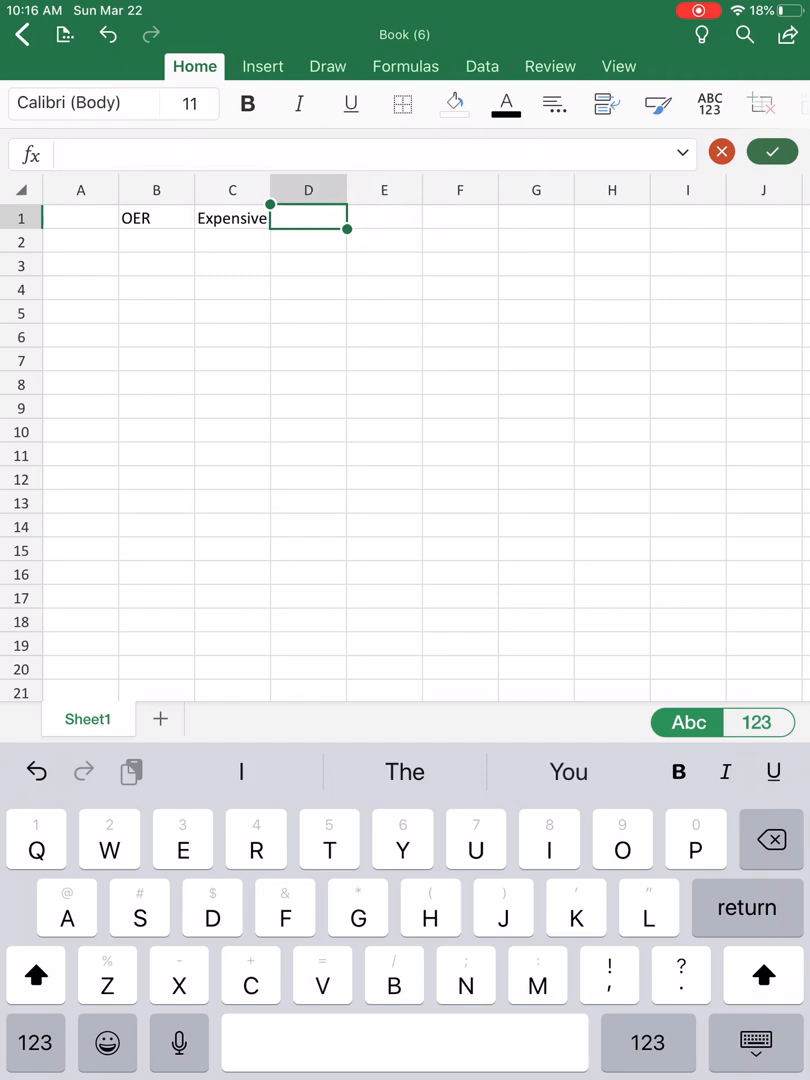
text(Str)
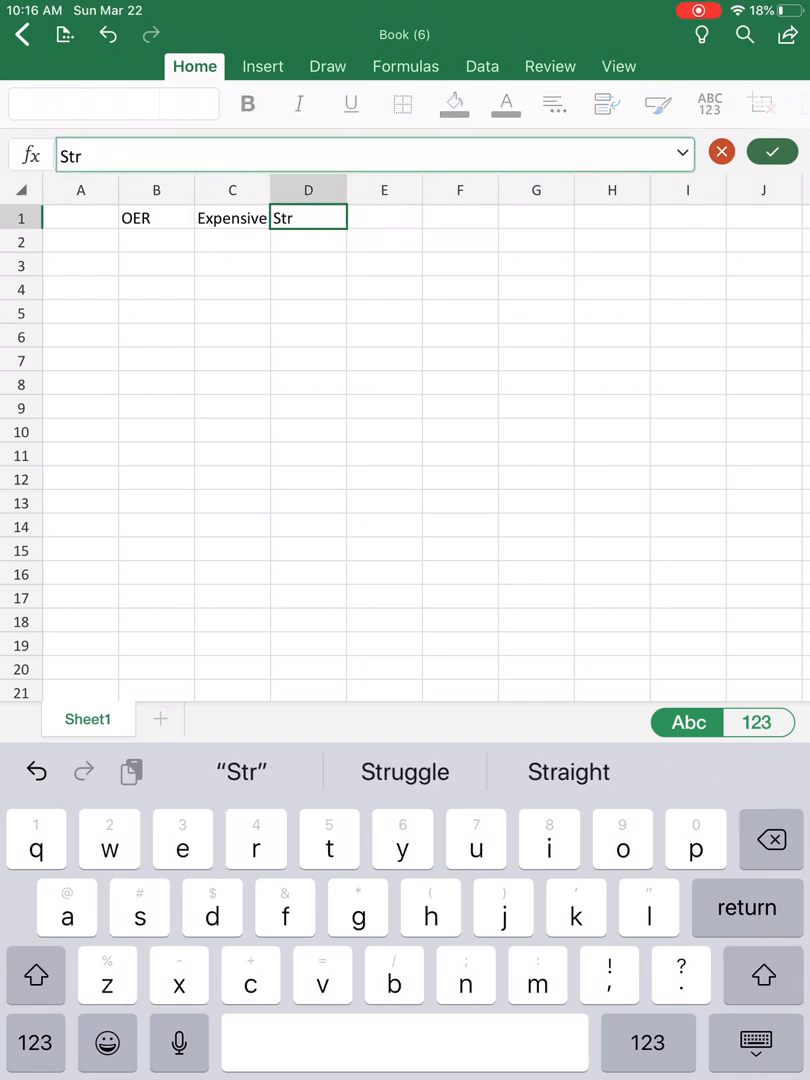
click(405, 772)
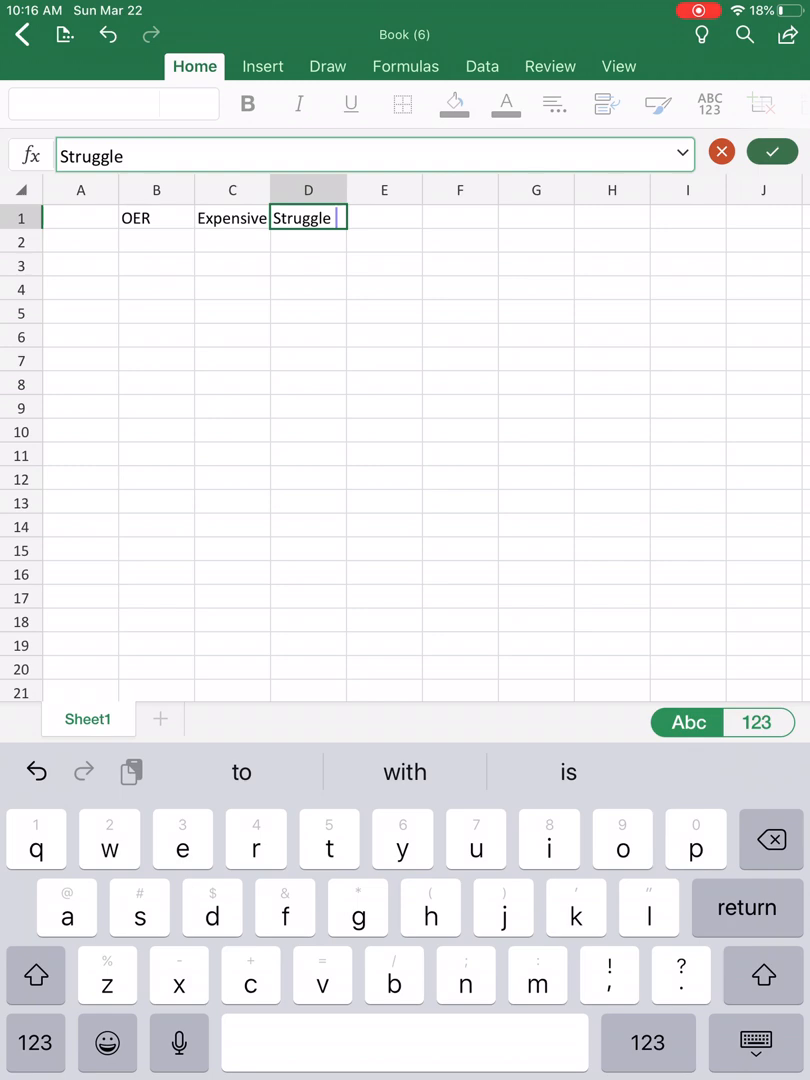
Leave Excel for Google Drive's recent files list
key(super+h)
click(125, 294)
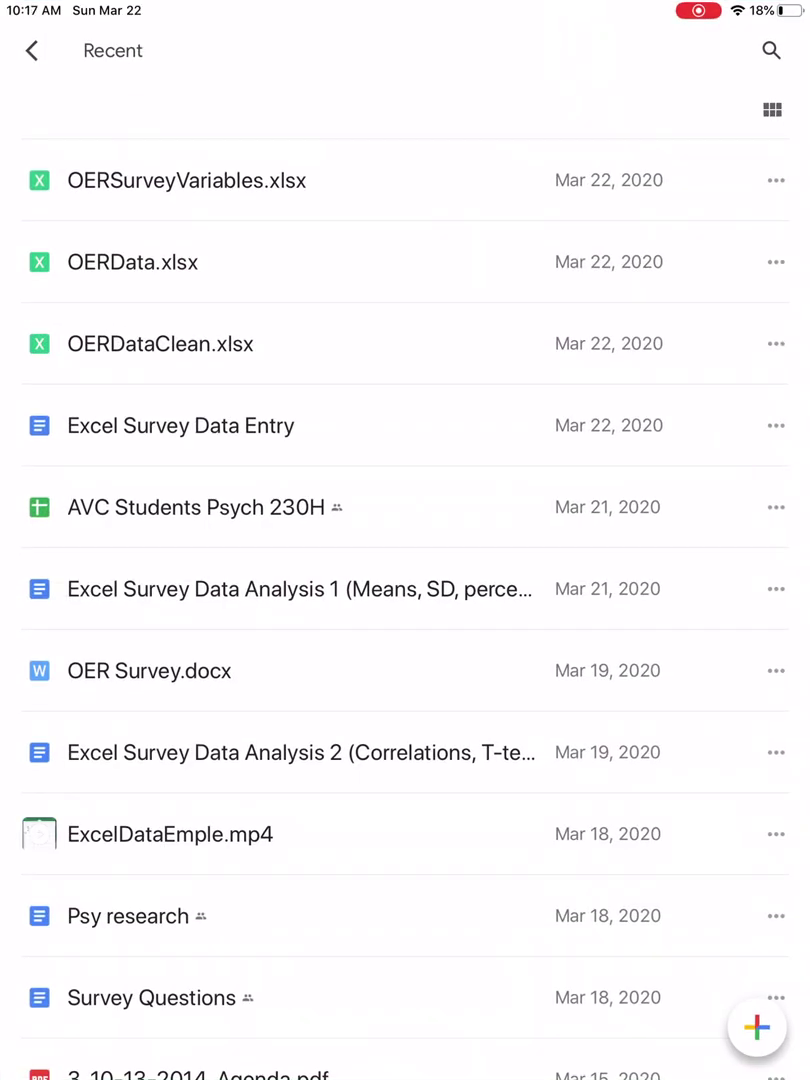
Open OERSurveyVariables.xlsx from Drive's Recent list in Google Sheets
click(186, 180)
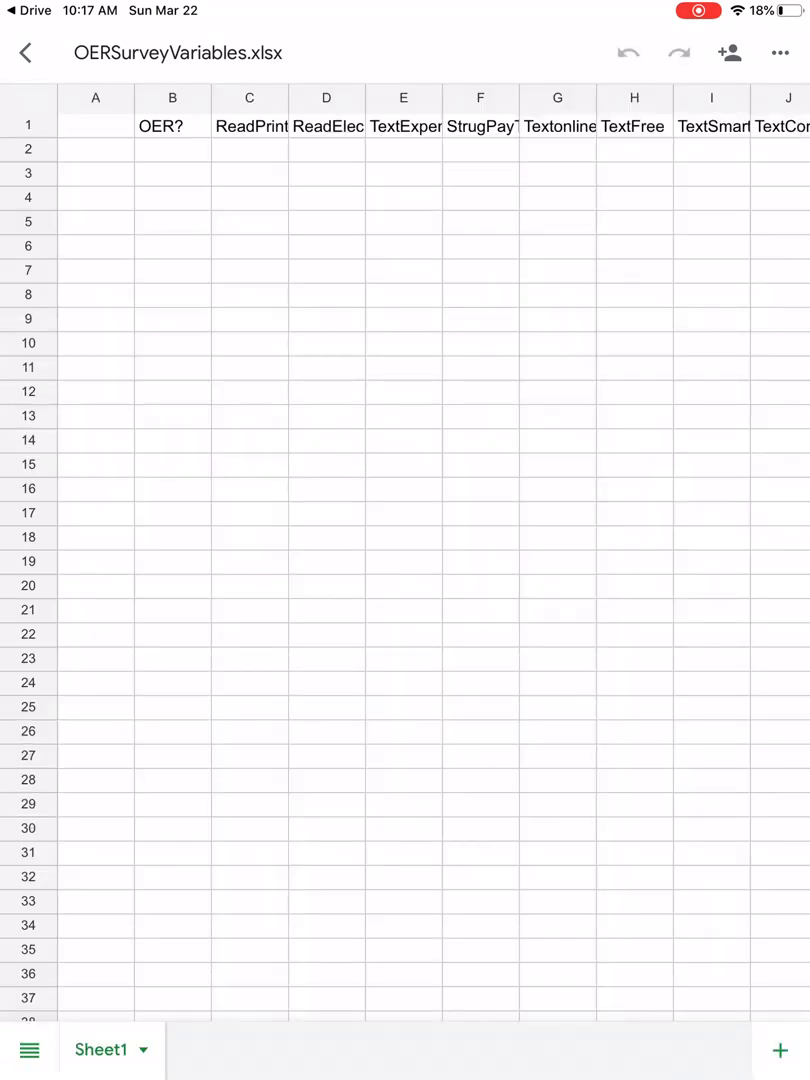
scroll(405, 550, right, 3)
scroll(405, 550, left, 3)
click(95, 125)
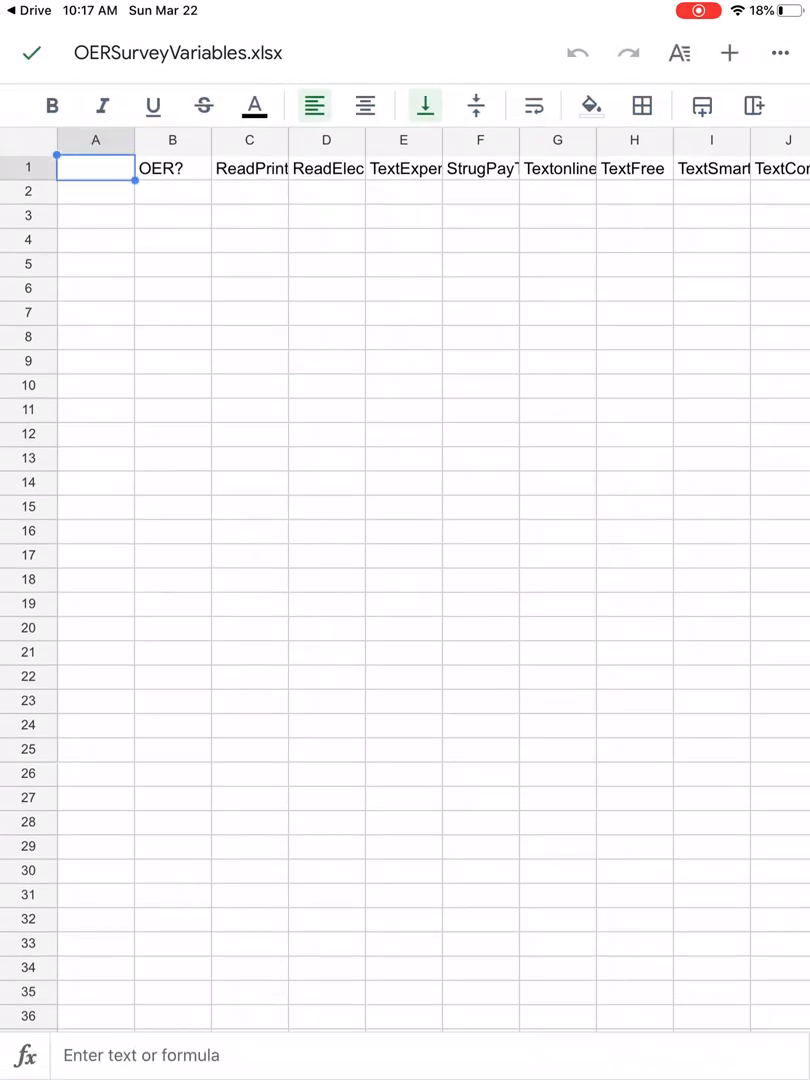
Enter Number as the header in cell A1
click(141, 1055)
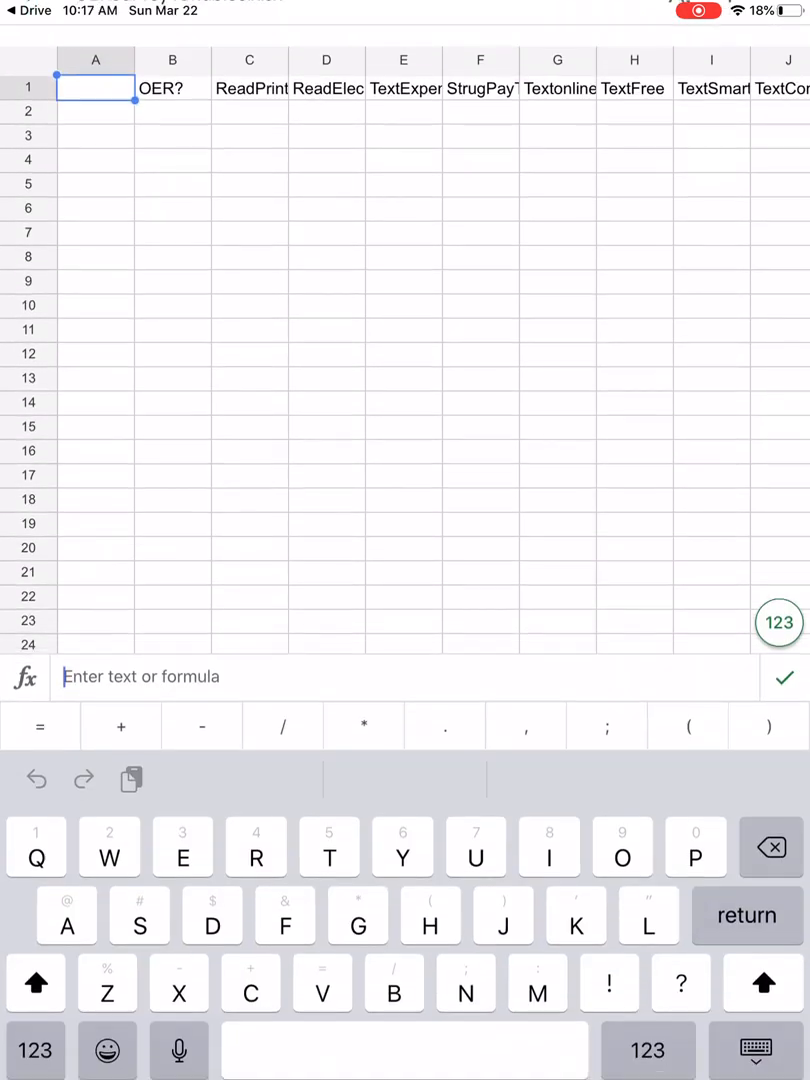
text(Num)
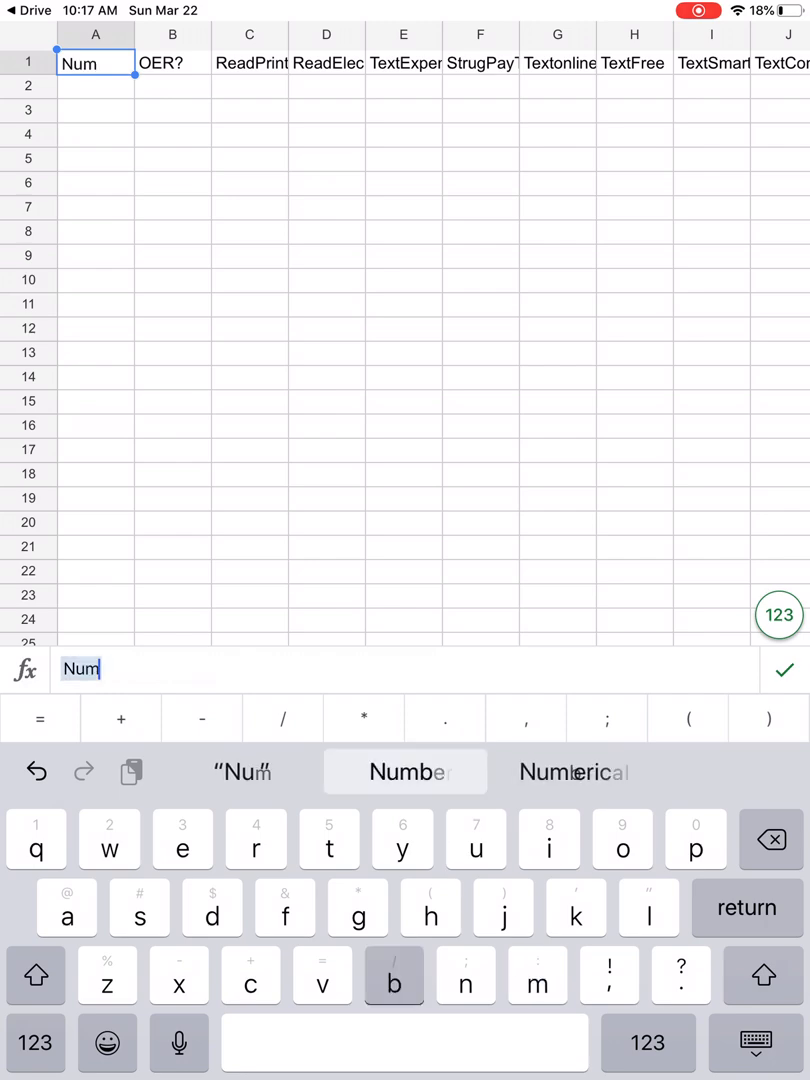
text(ber)
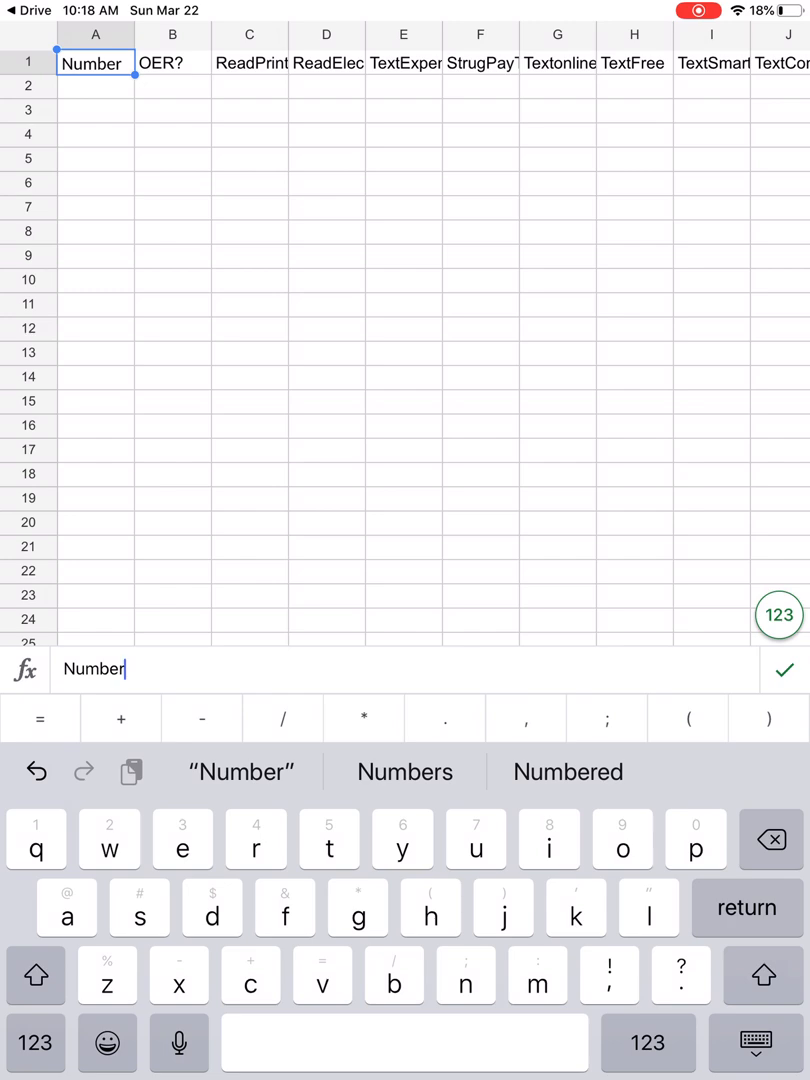
key(Return)
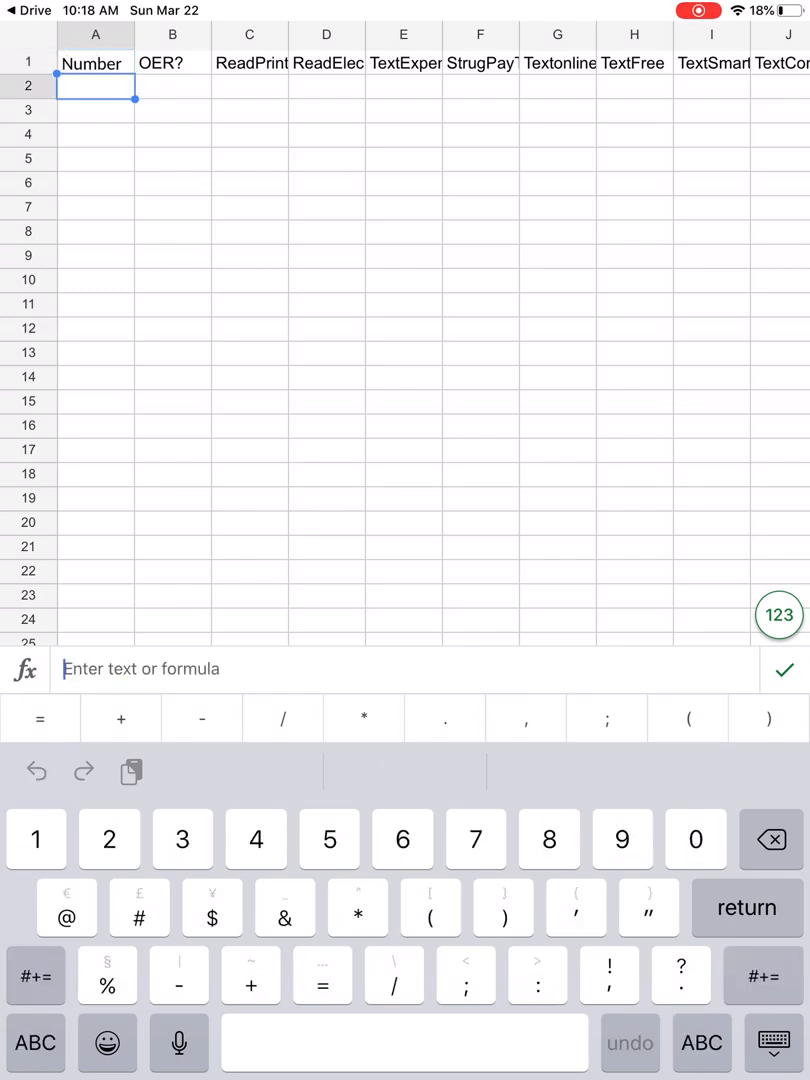
text(1)
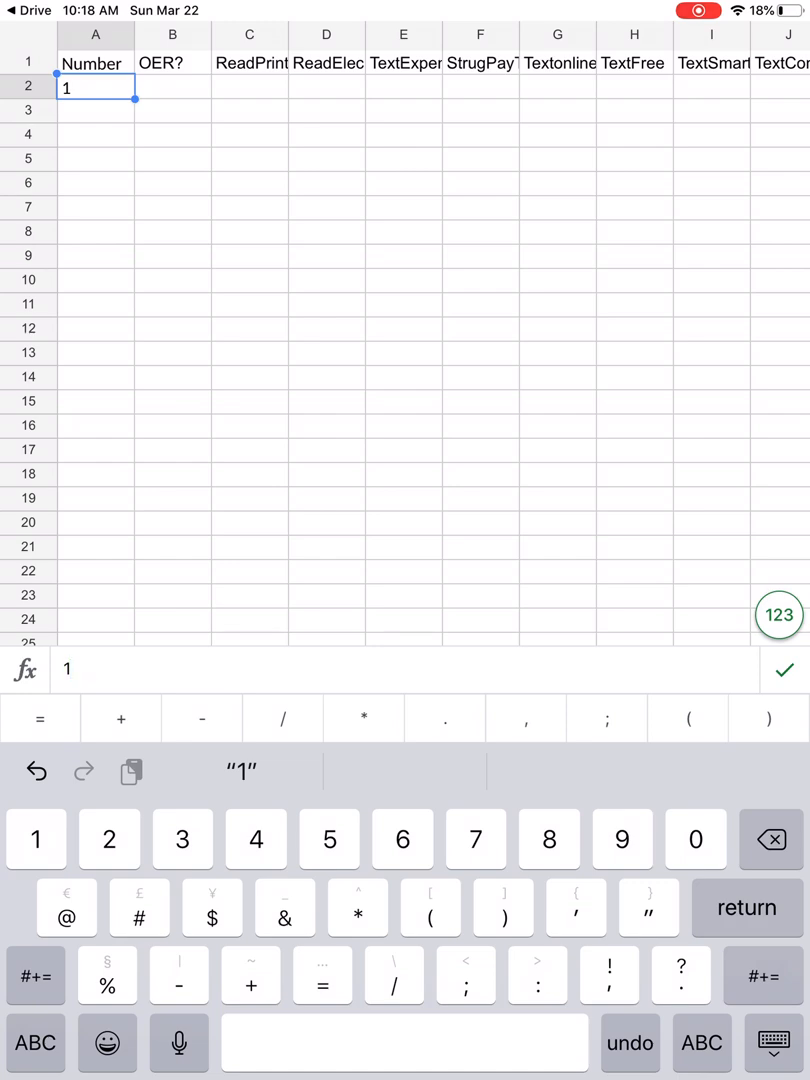
Enter participant 1's number, No under OER? and the first ratings 5, 1, 5, 4, 2 across row 2
key(Tab)
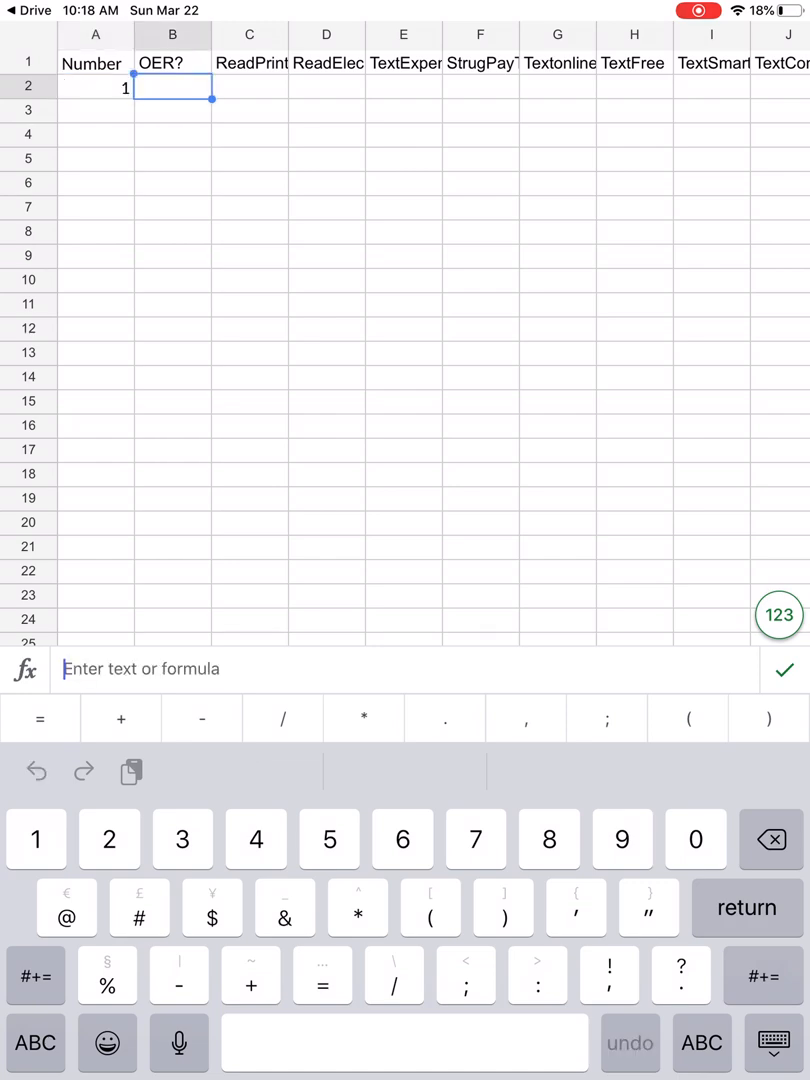
text(N)
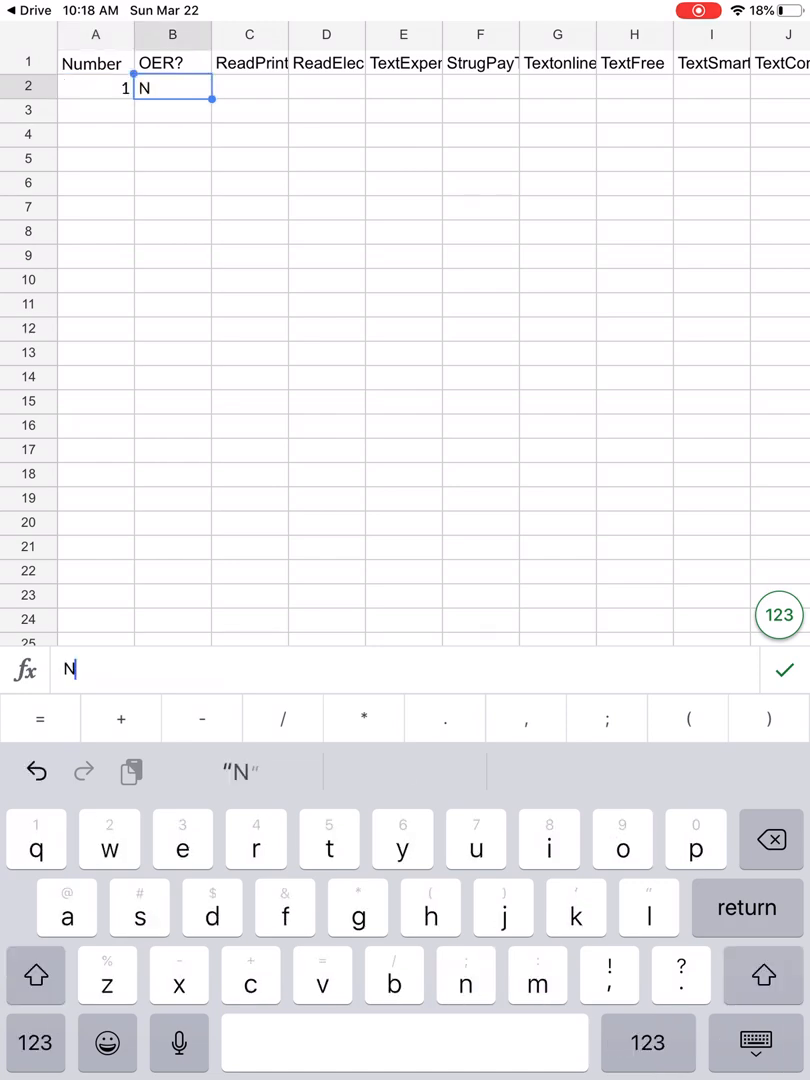
text(o)
key(Tab)
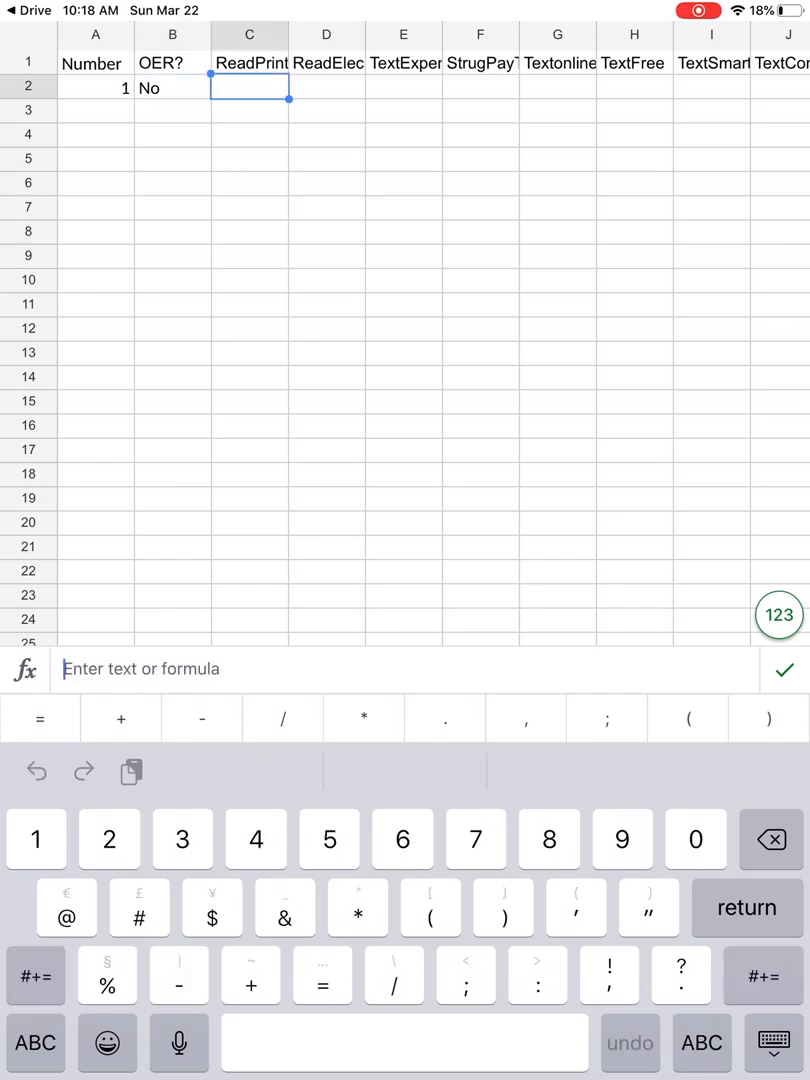
text(5)
key(Tab)
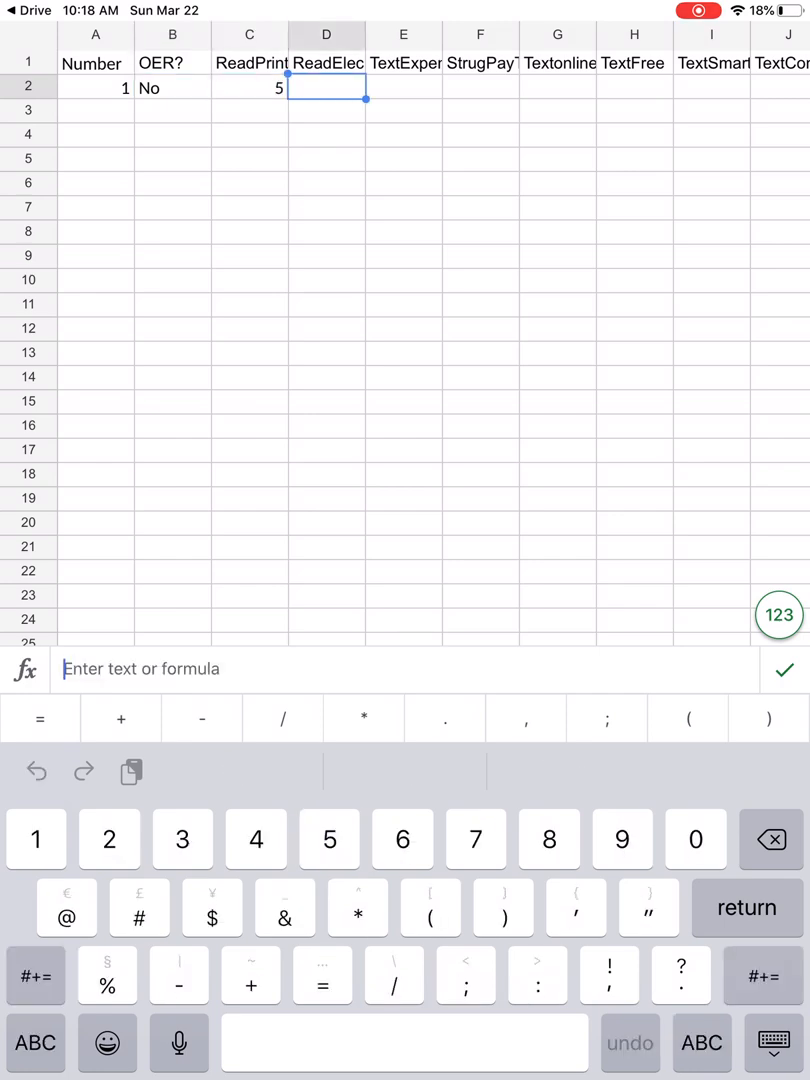
text(1)
key(Tab)
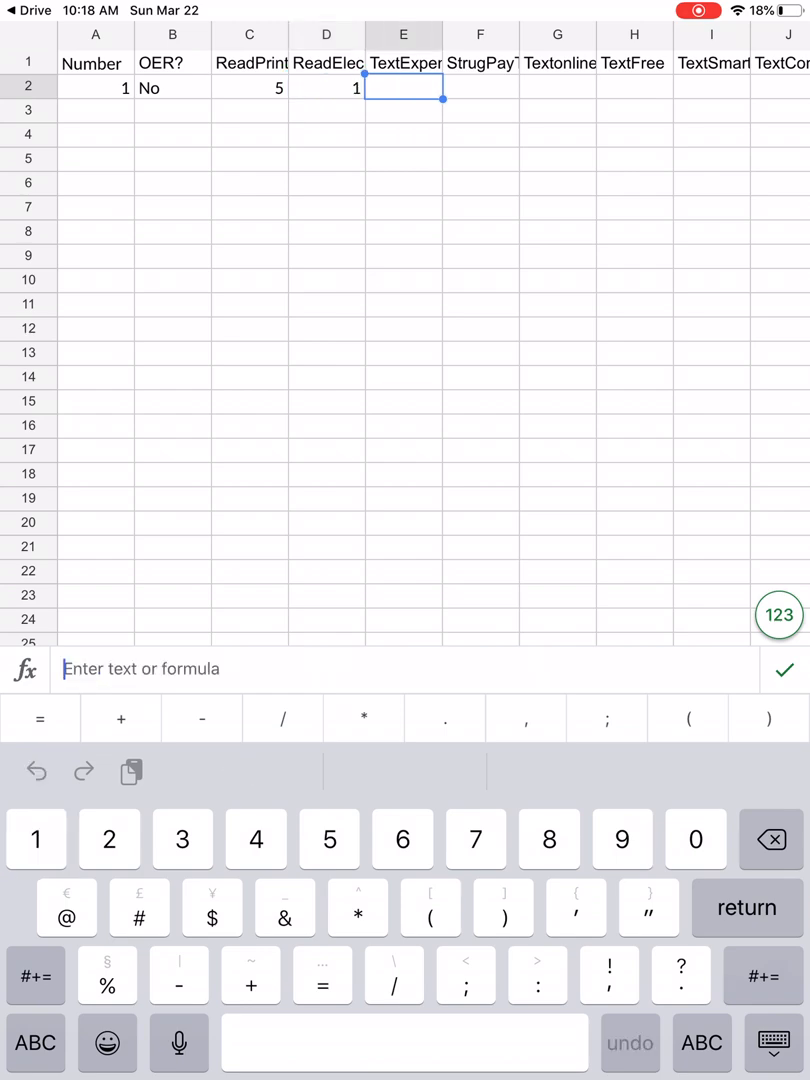
text(5)
key(Tab)
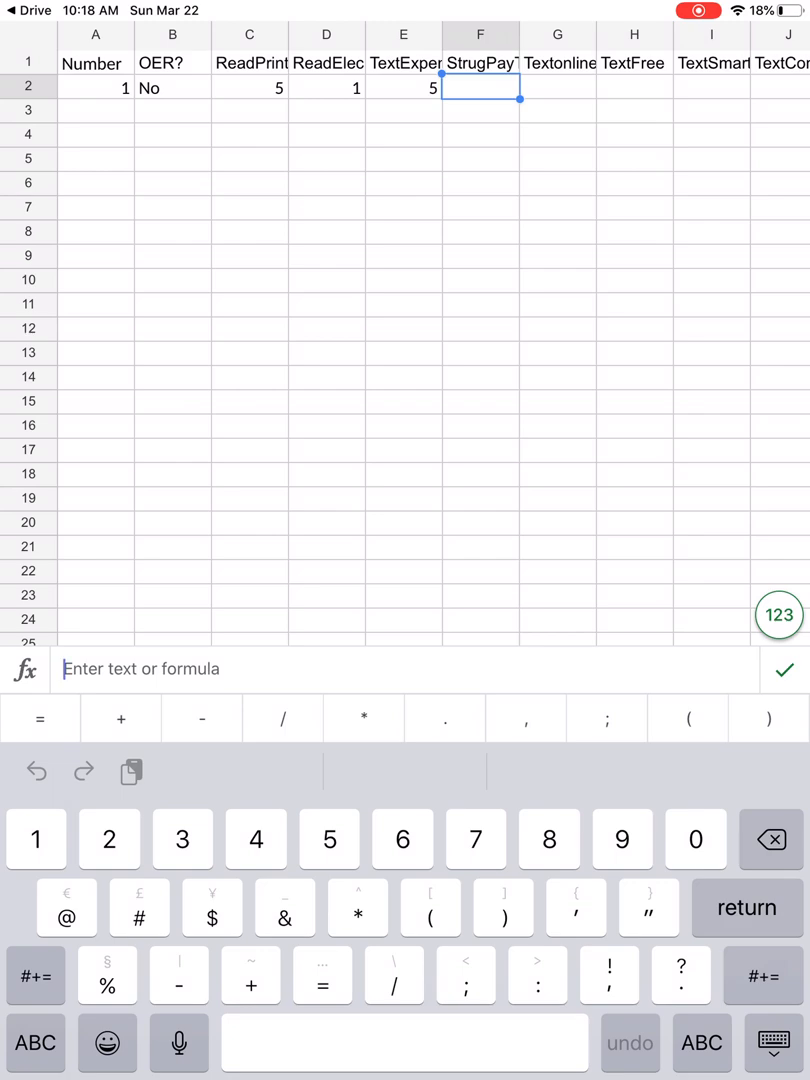
text(4)
click(557, 86)
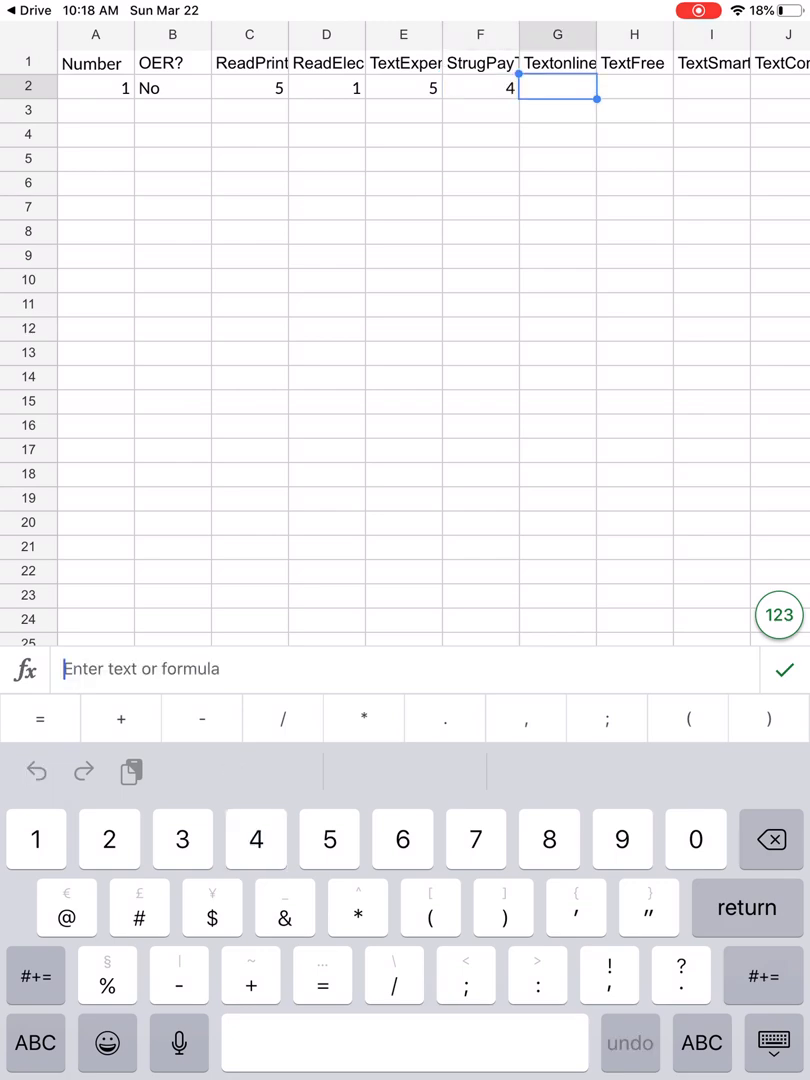
text(2)
click(634, 110)
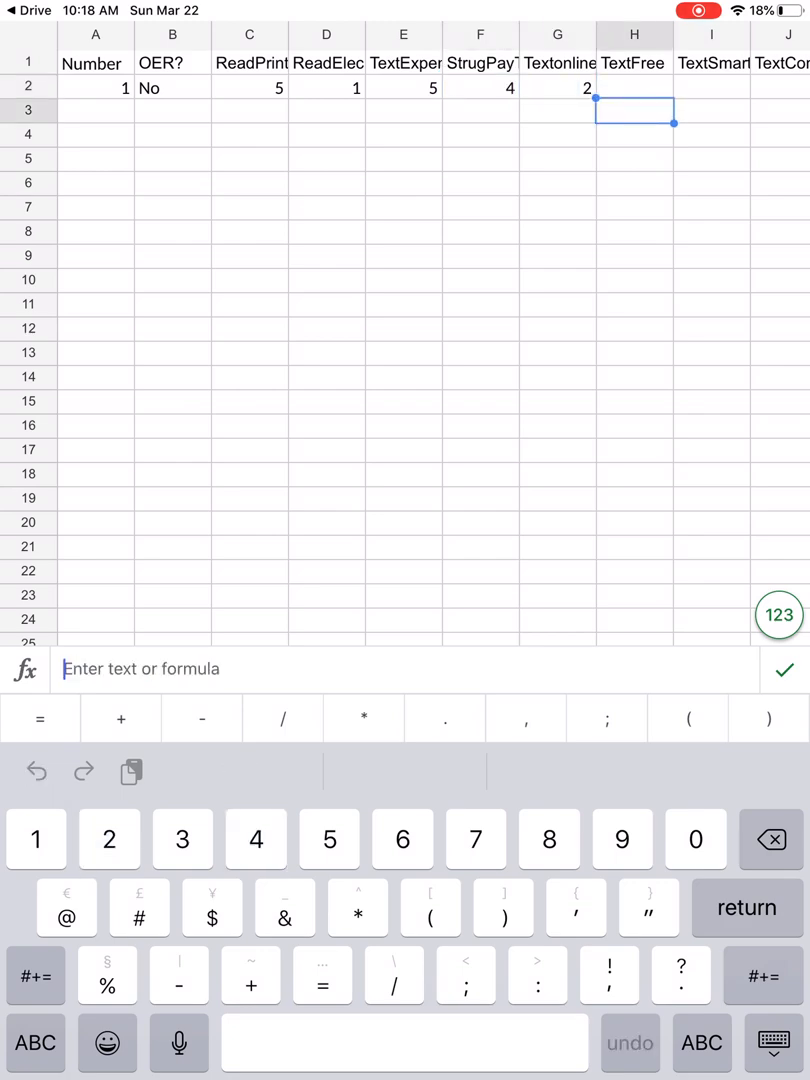
Complete row 2 with ratings 3, 3, 3, then Male, Latino and the age 19
click(634, 86)
text(3)
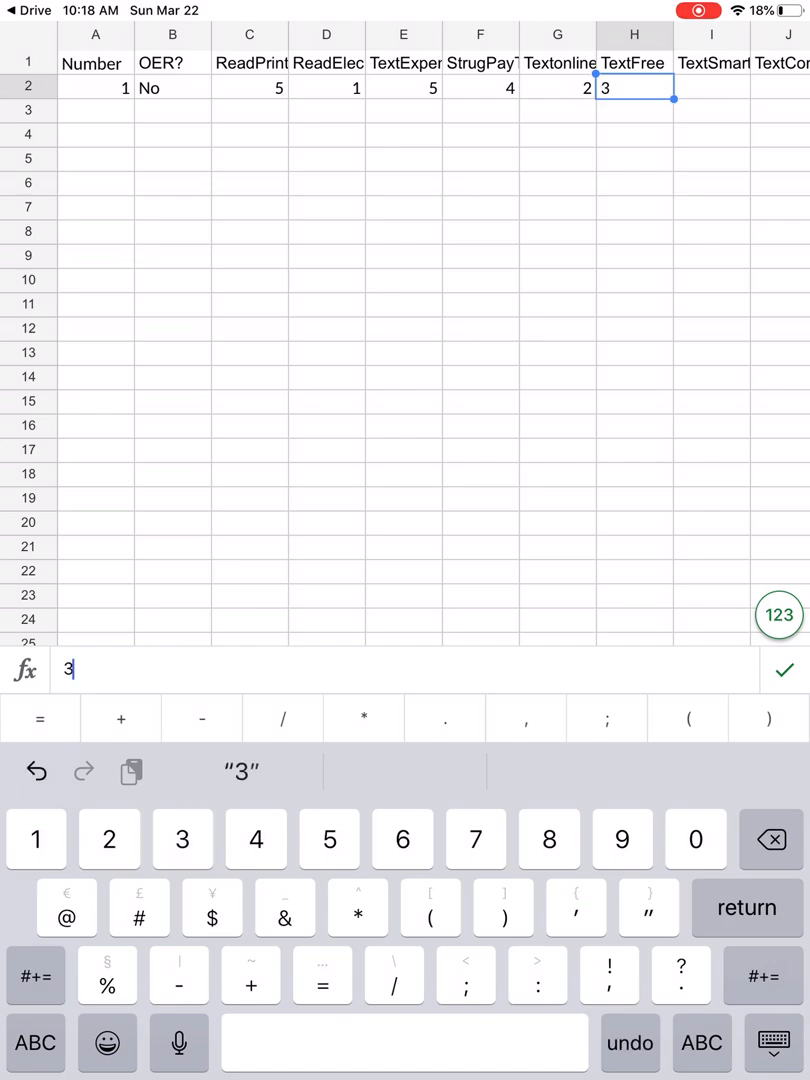
key(Return)
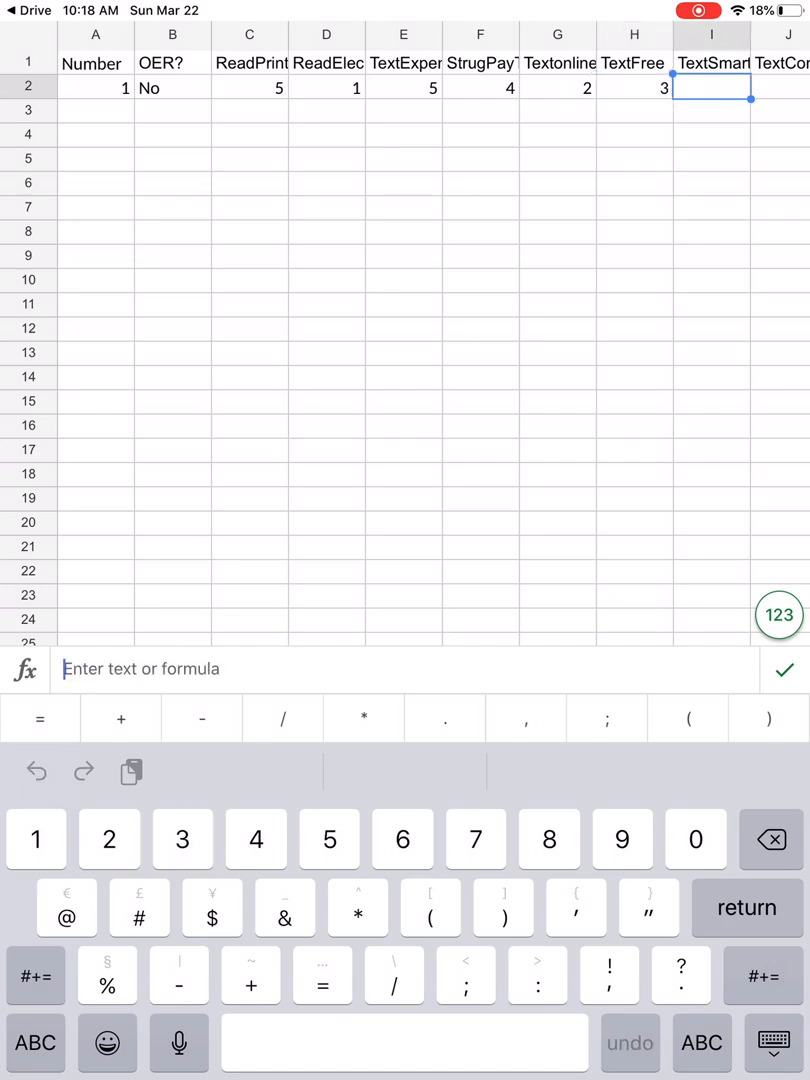
text(3)
scroll(405, 330, right, 5)
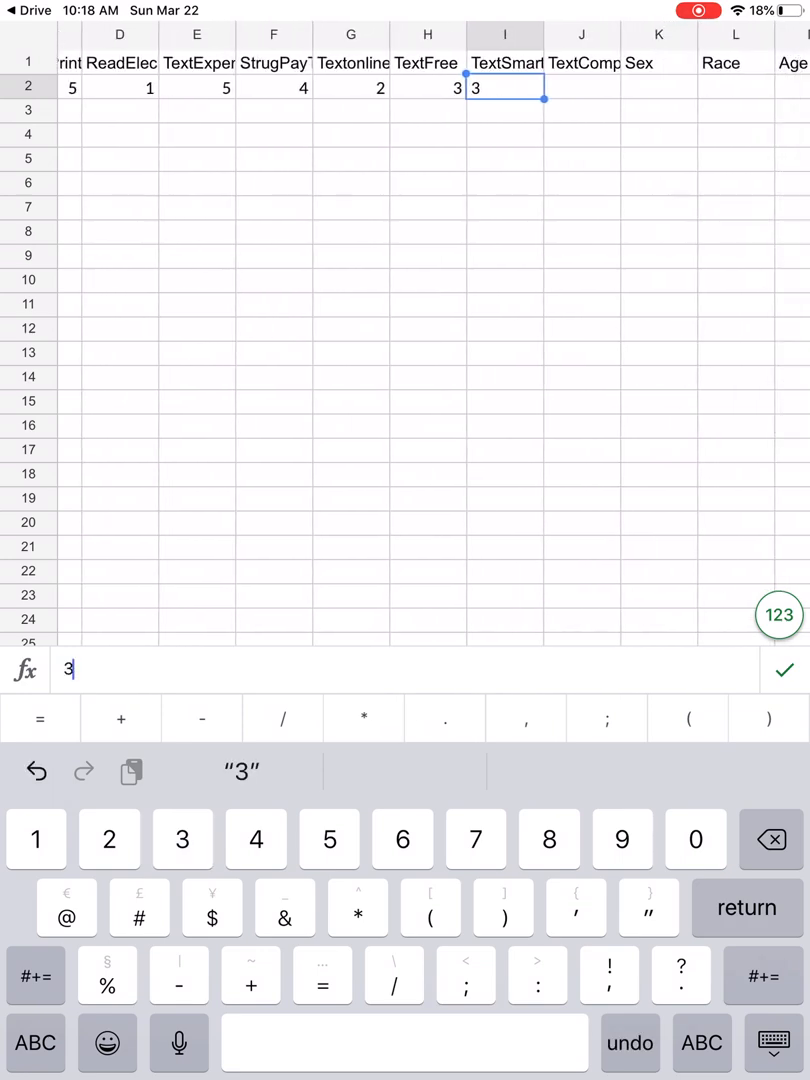
key(Return)
text(3)
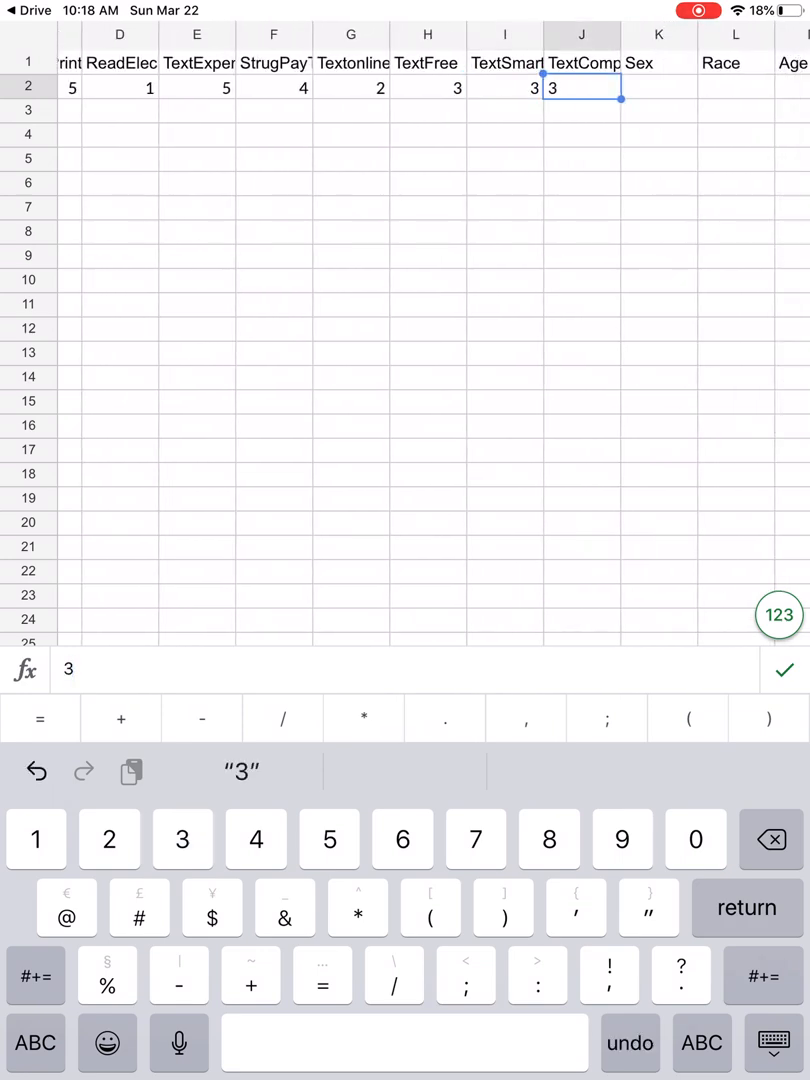
key(Return)
click(35, 1042)
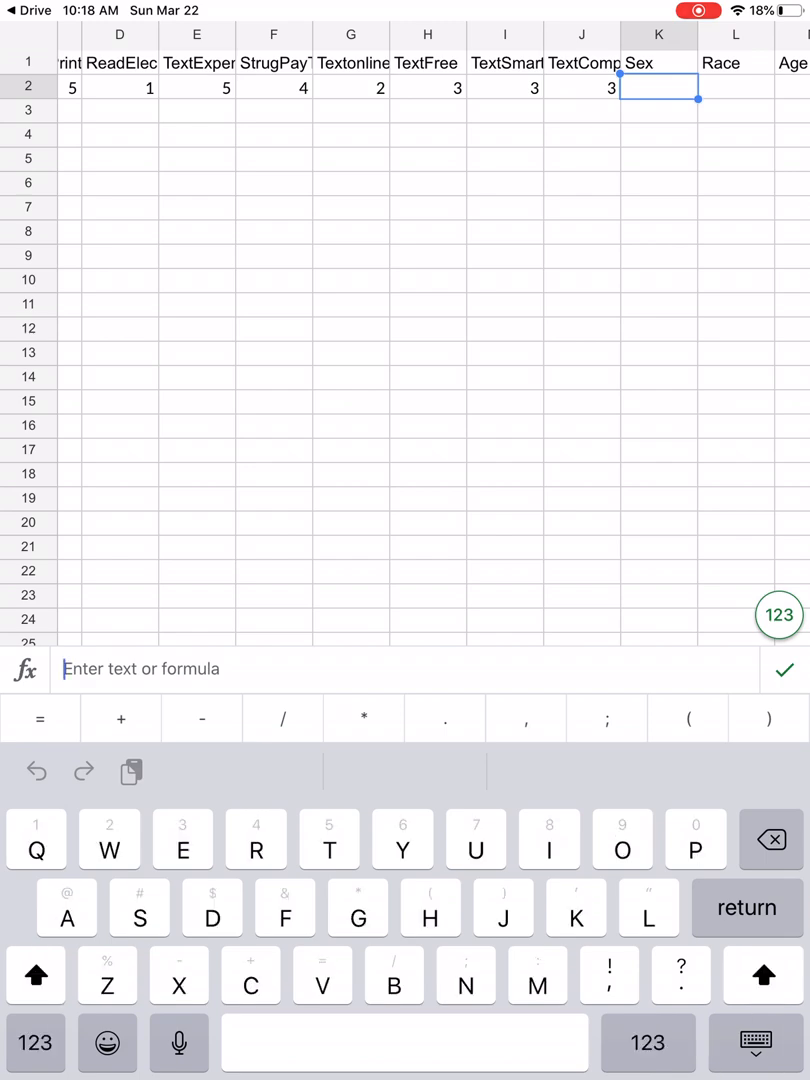
text(Mal)
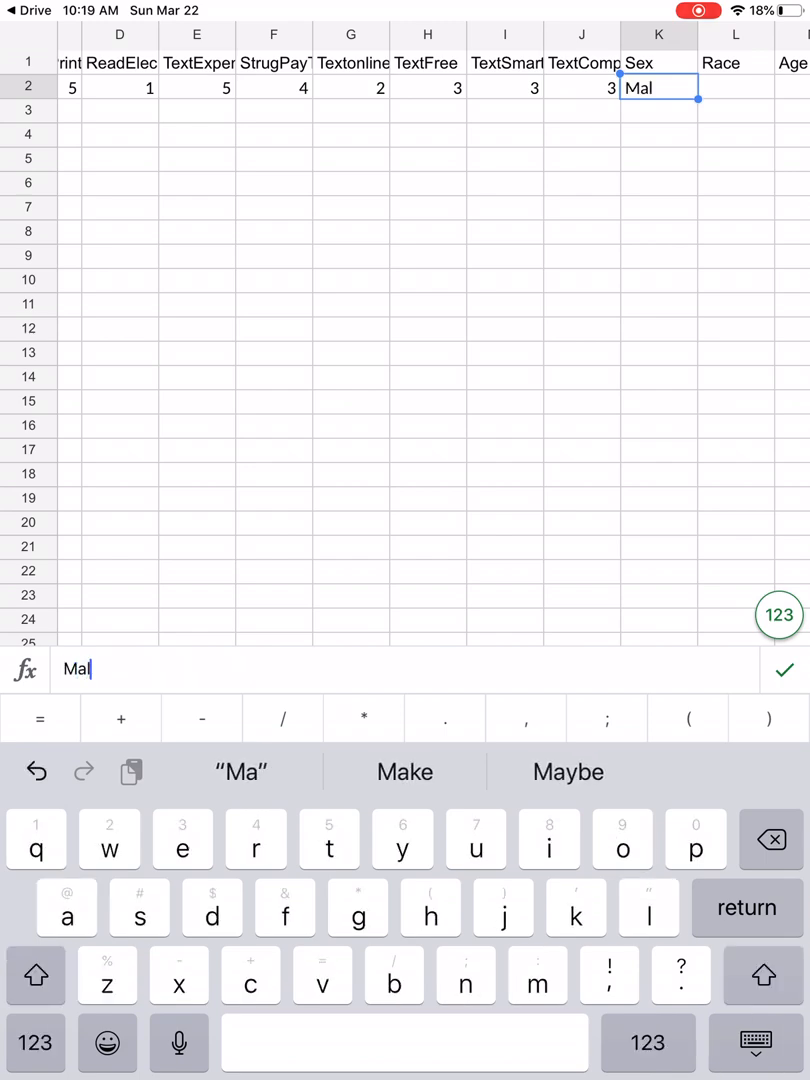
text(e)
key(Return)
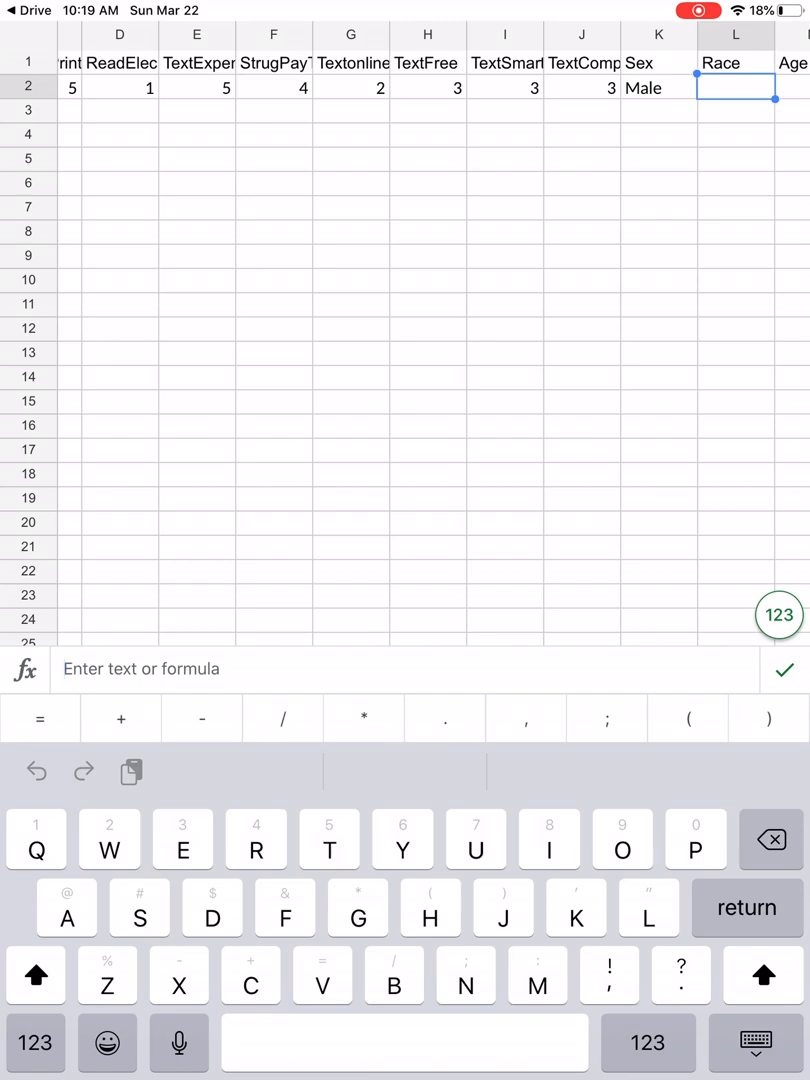
text(Lat)
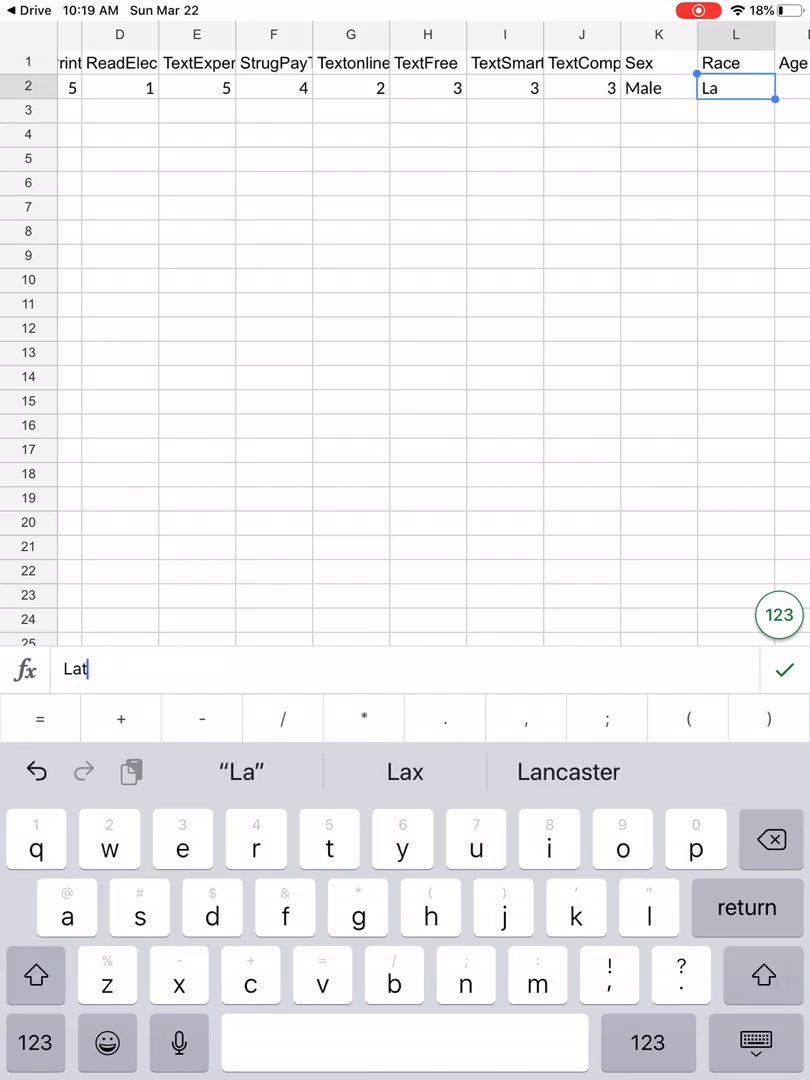
text(ino)
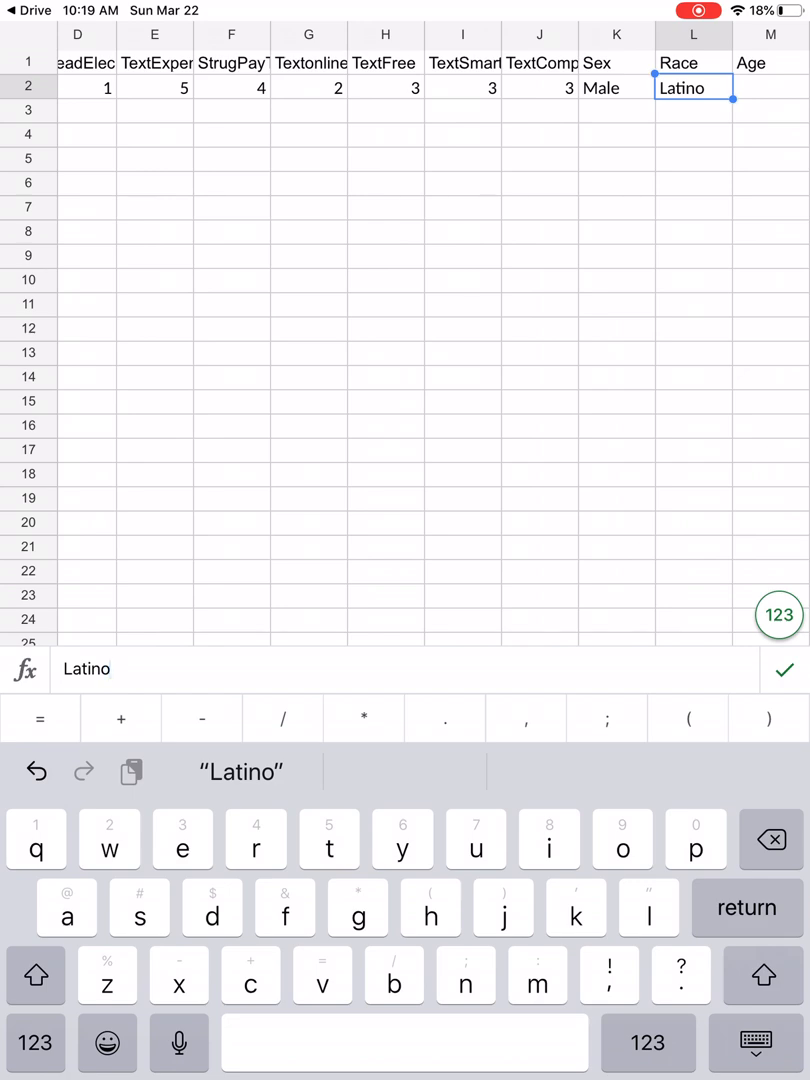
key(Return)
click(647, 1042)
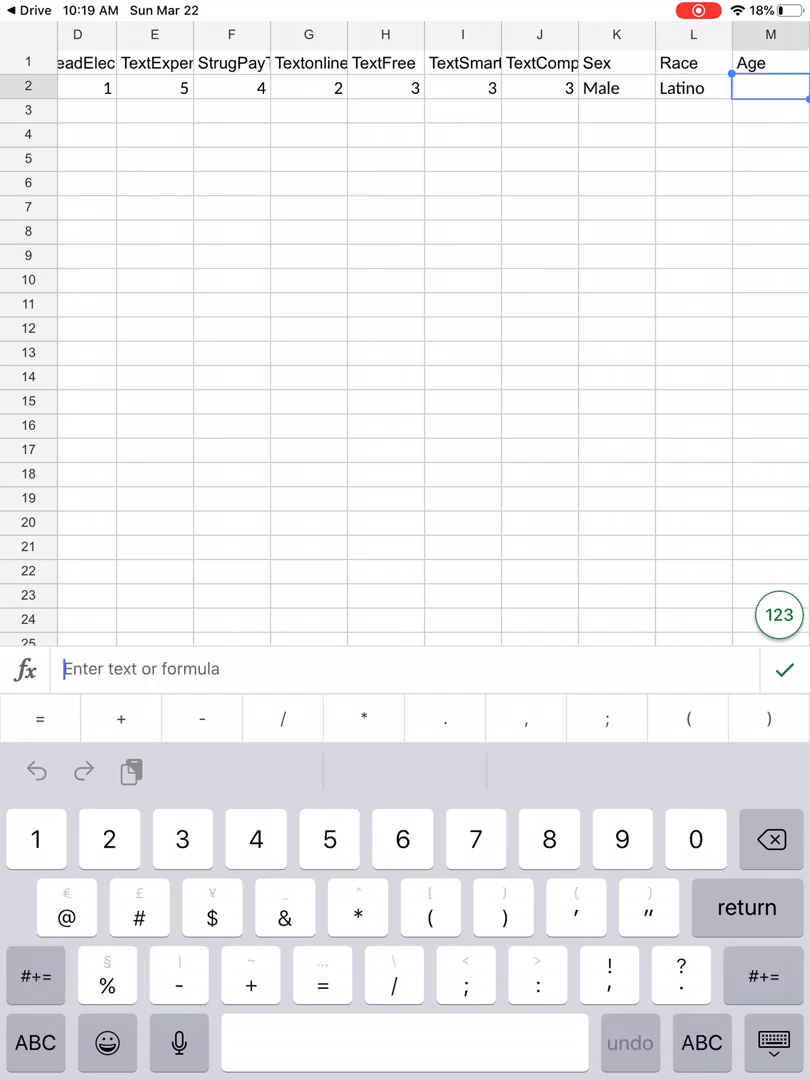
text(19)
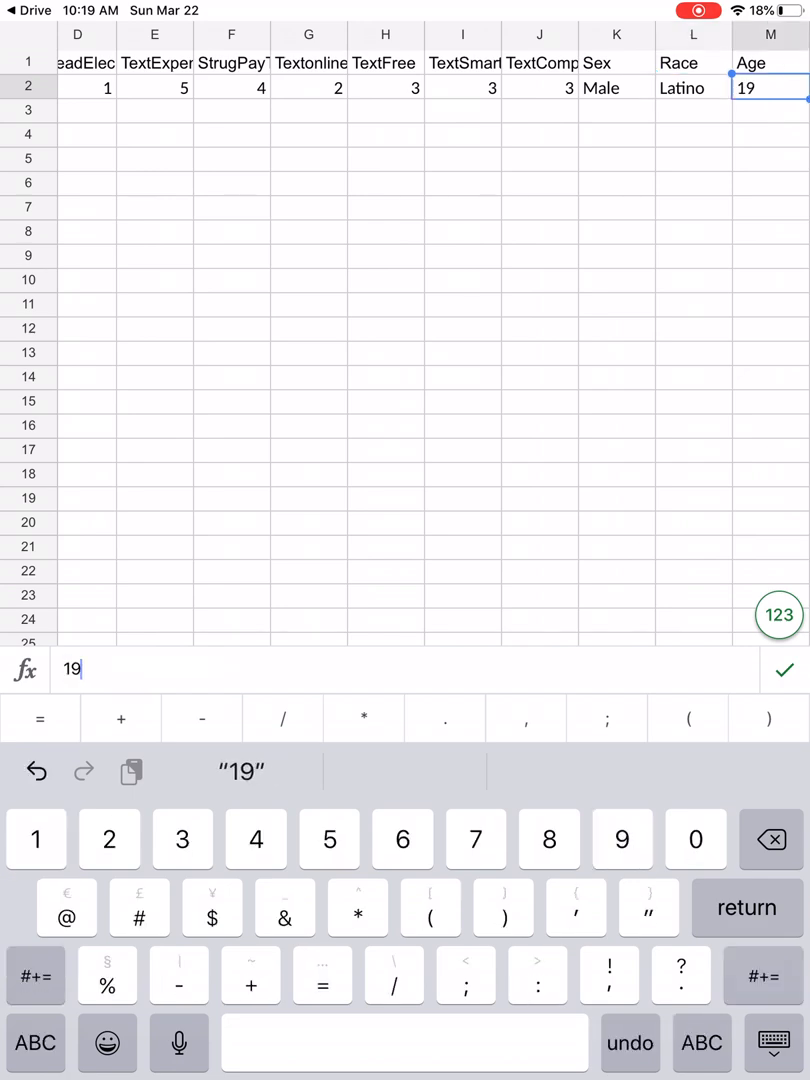
scroll(405, 330, left, 3)
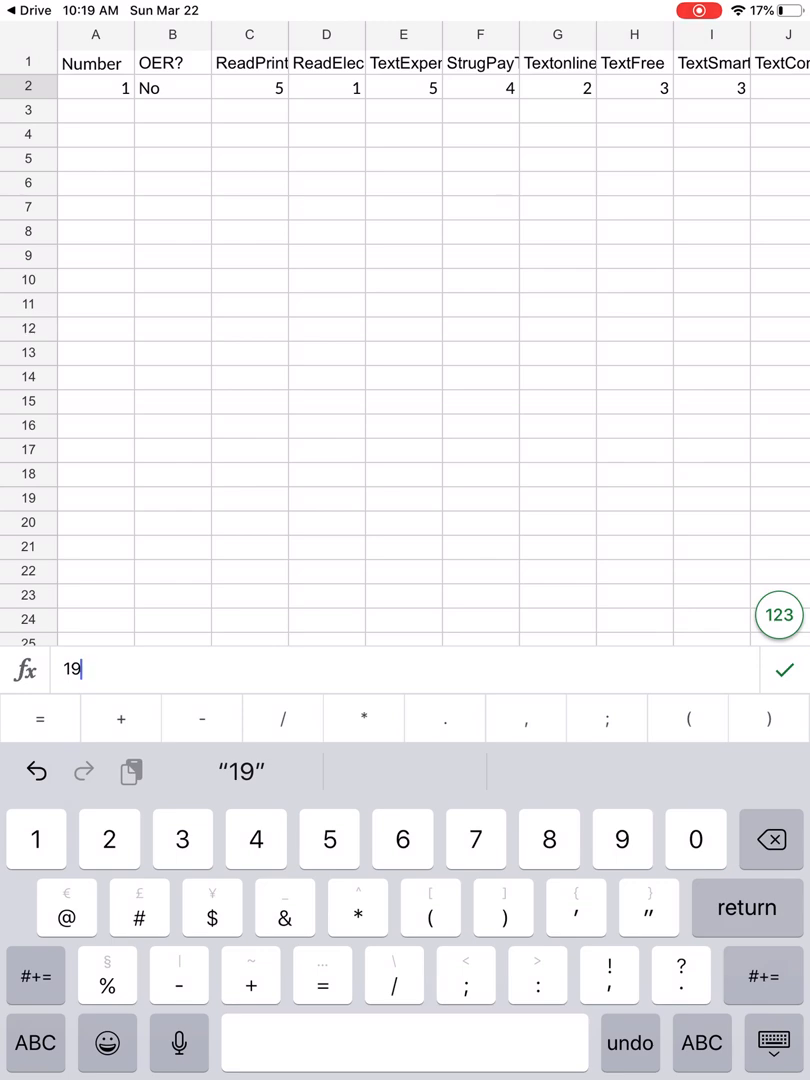
Start row 3 with participant 2, Yes under OER? and the first 5, 5, 5, 5 ratings
key(Return)
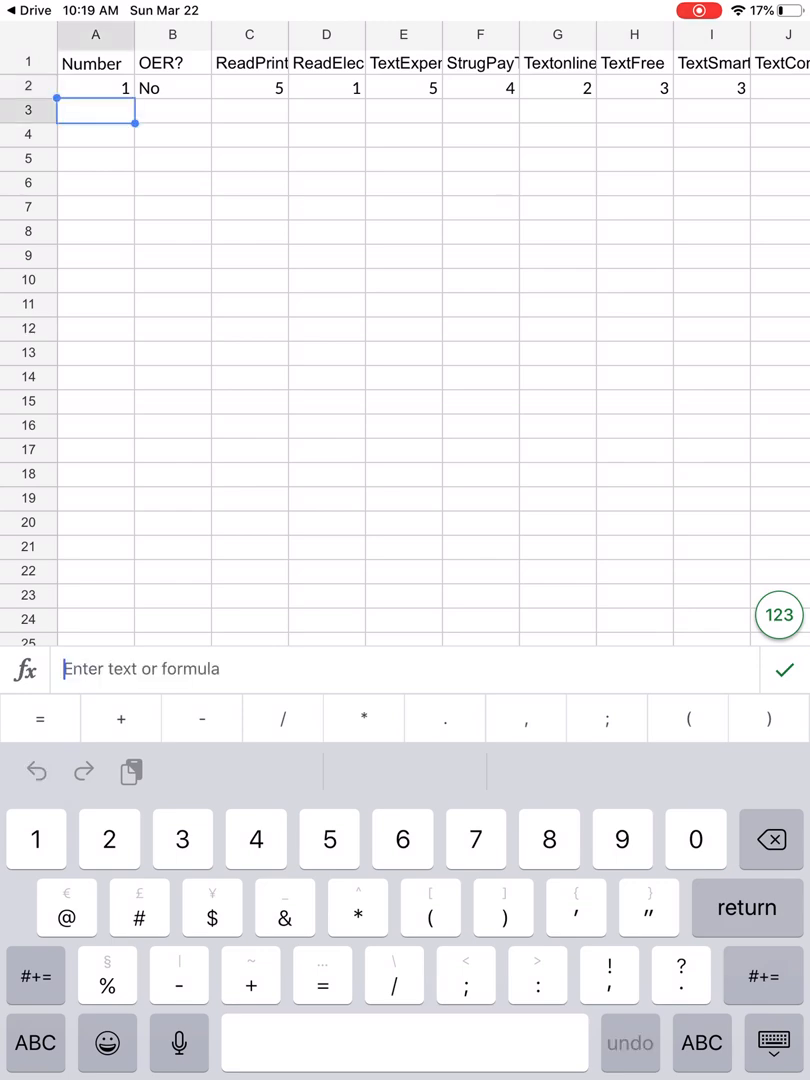
text(2)
key(Tab)
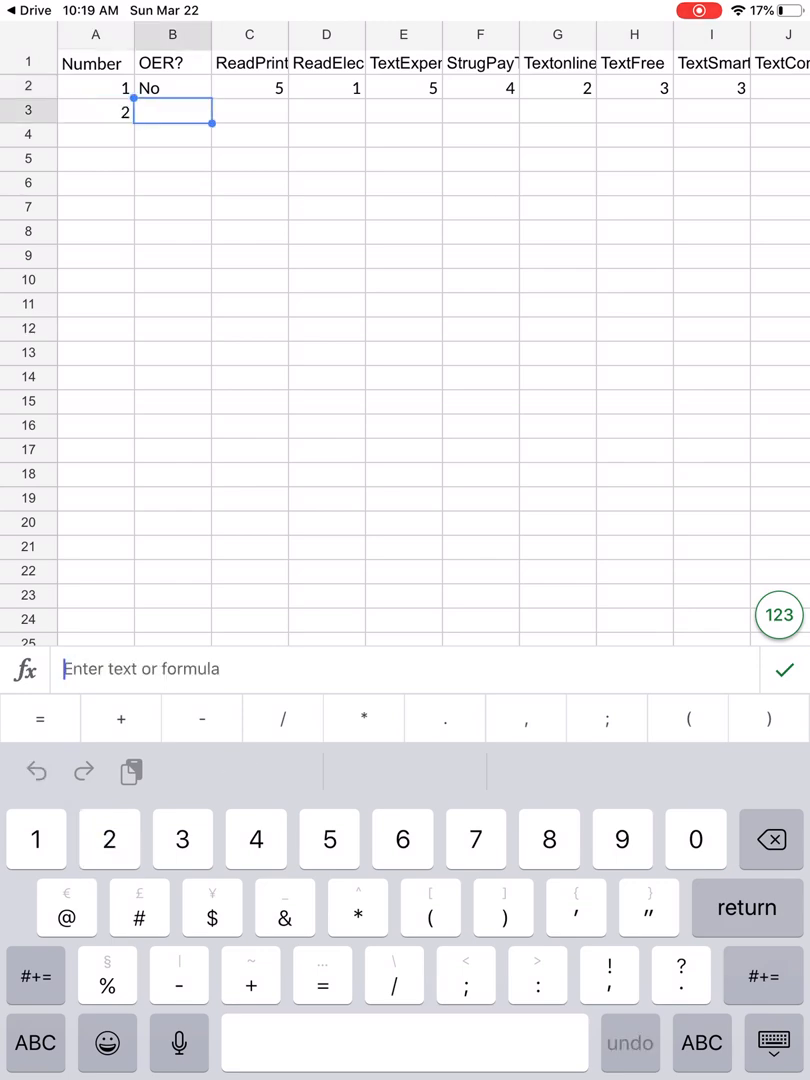
click(35, 1042)
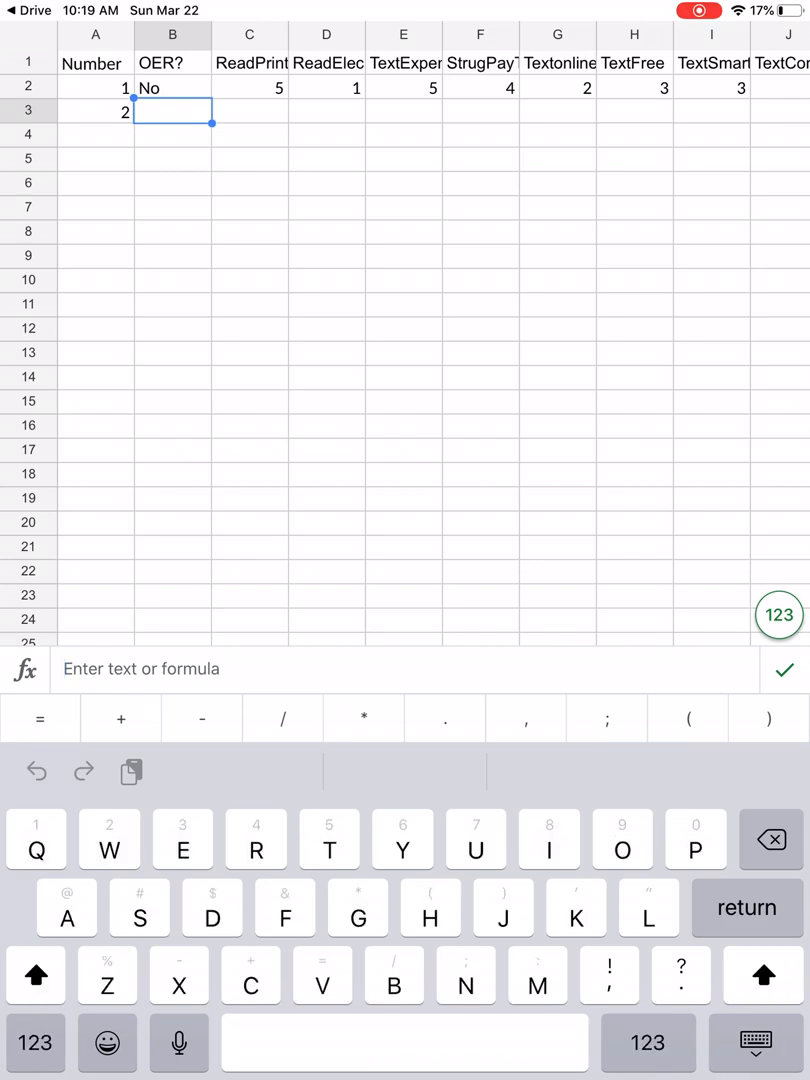
text(Yes)
key(Tab)
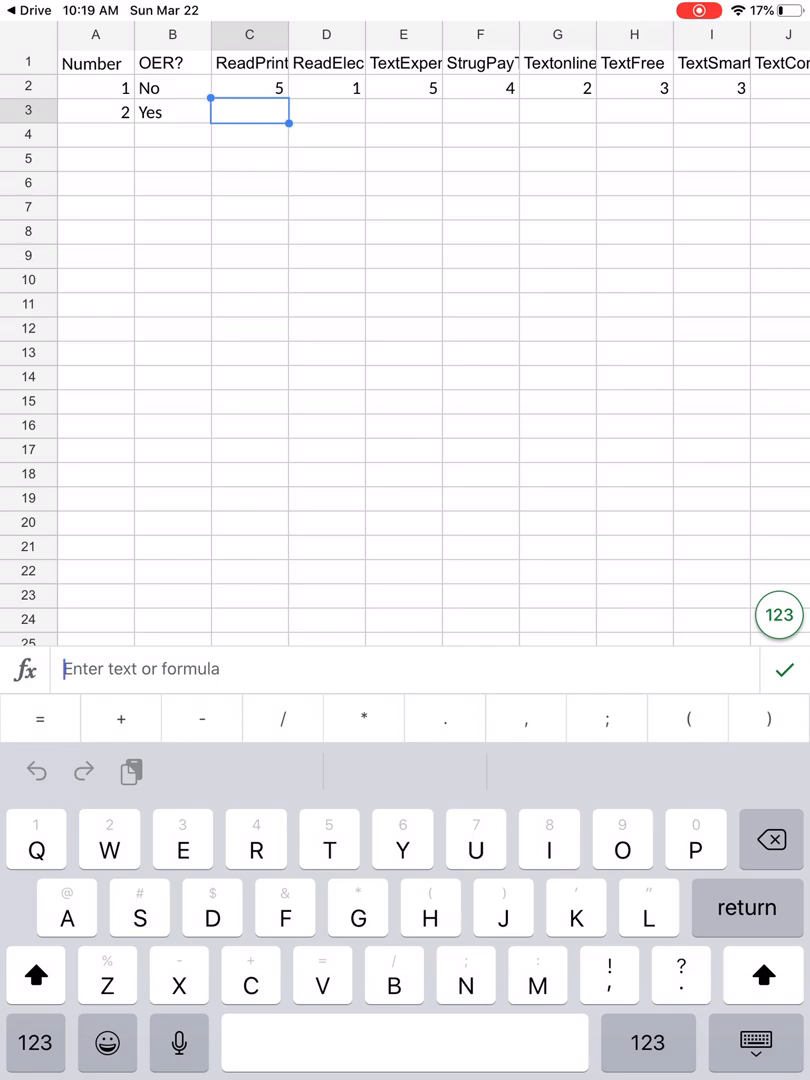
click(647, 1042)
text(5)
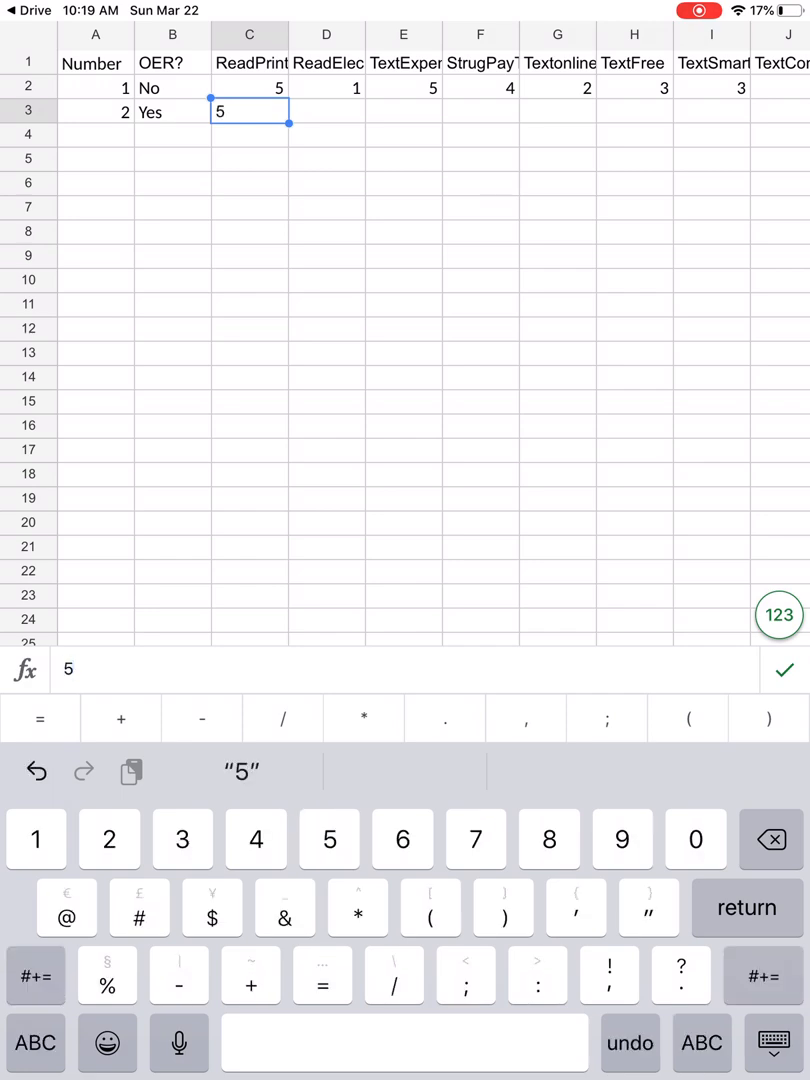
key(Tab)
text(5)
key(Tab)
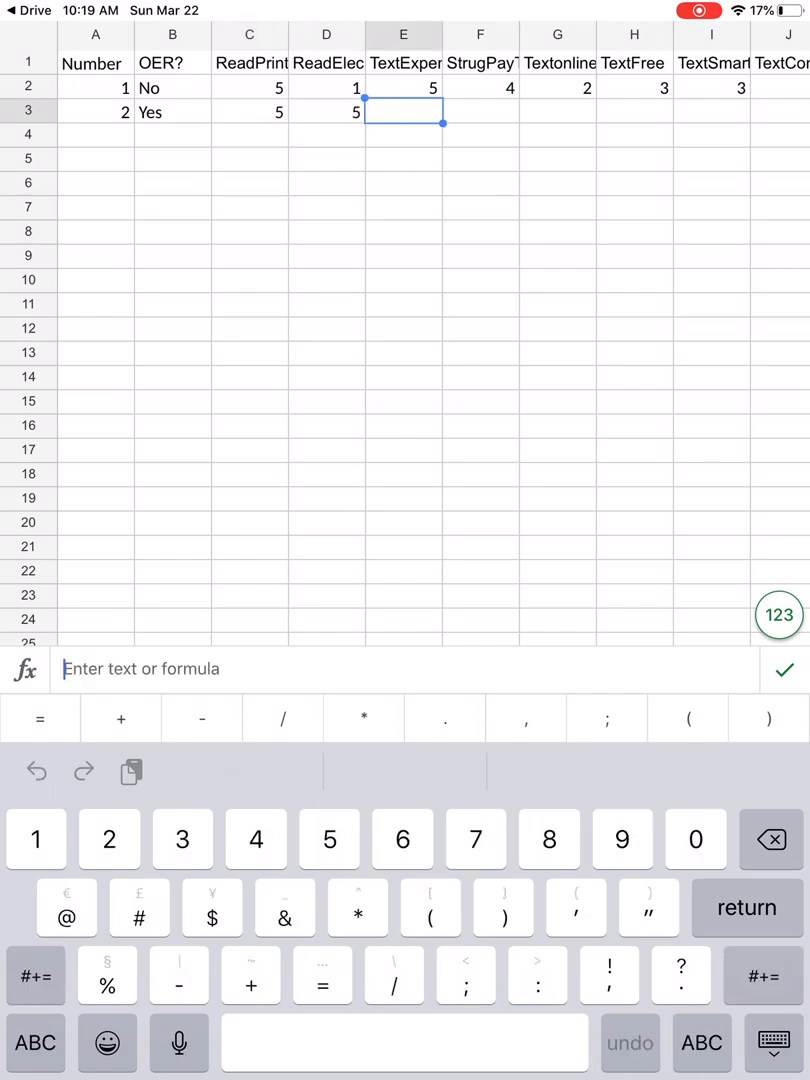
text(5)
key(Tab)
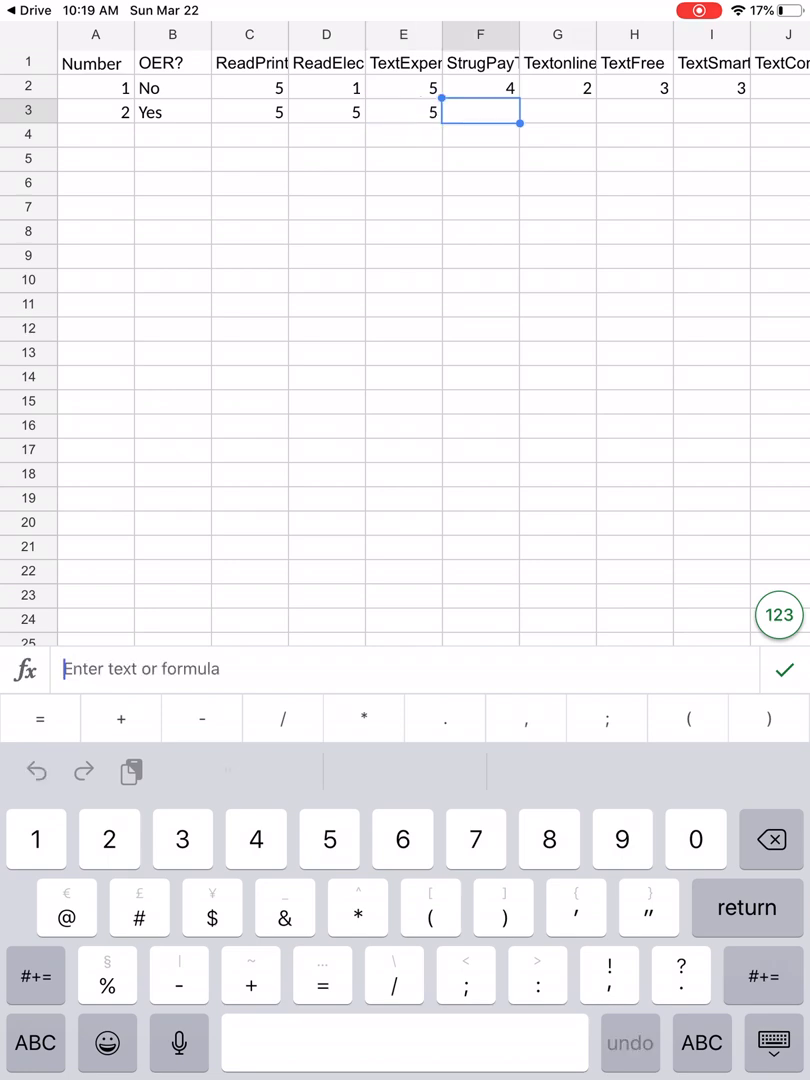
text(5)
key(Tab)
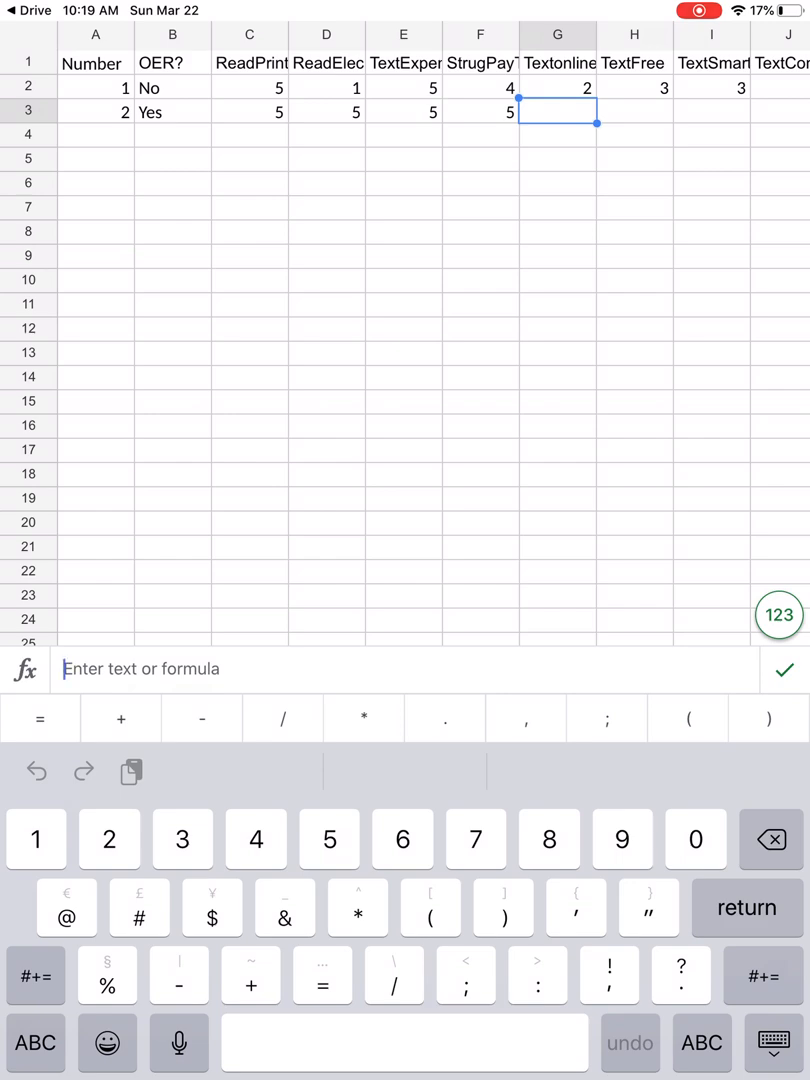
text(3)
Finish row 3 with ratings 3, 4, 5, 3, then Female, White and age 19
key(Tab)
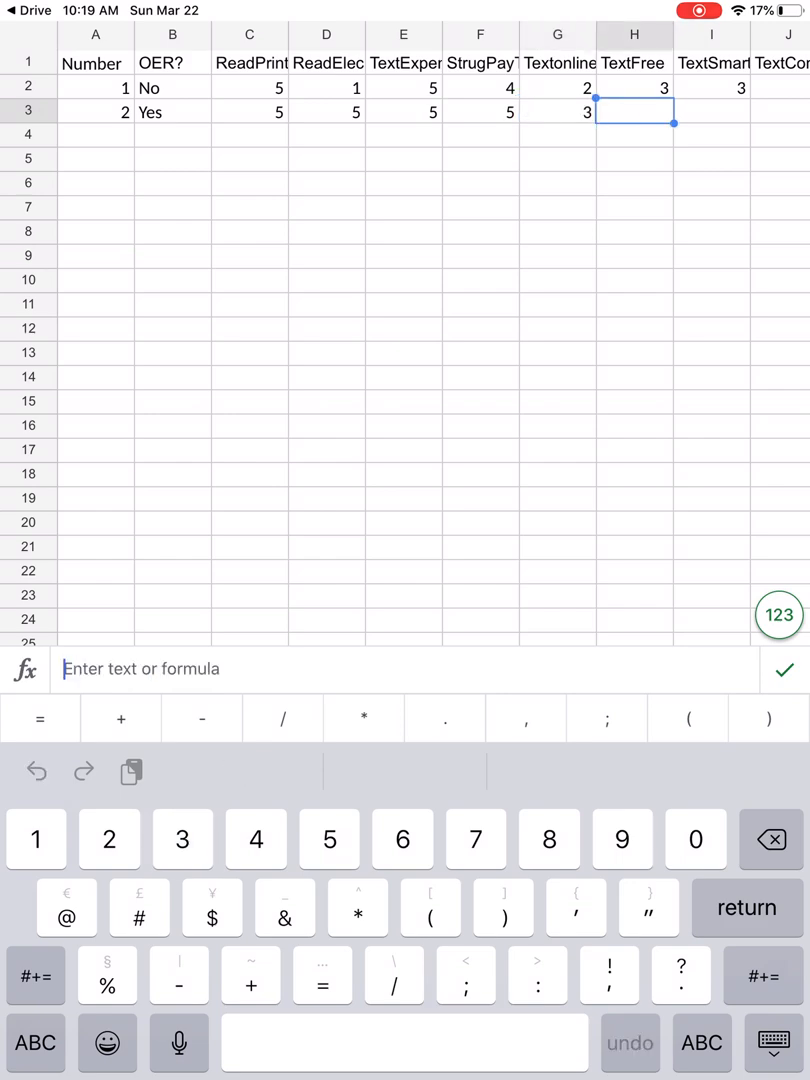
text(4)
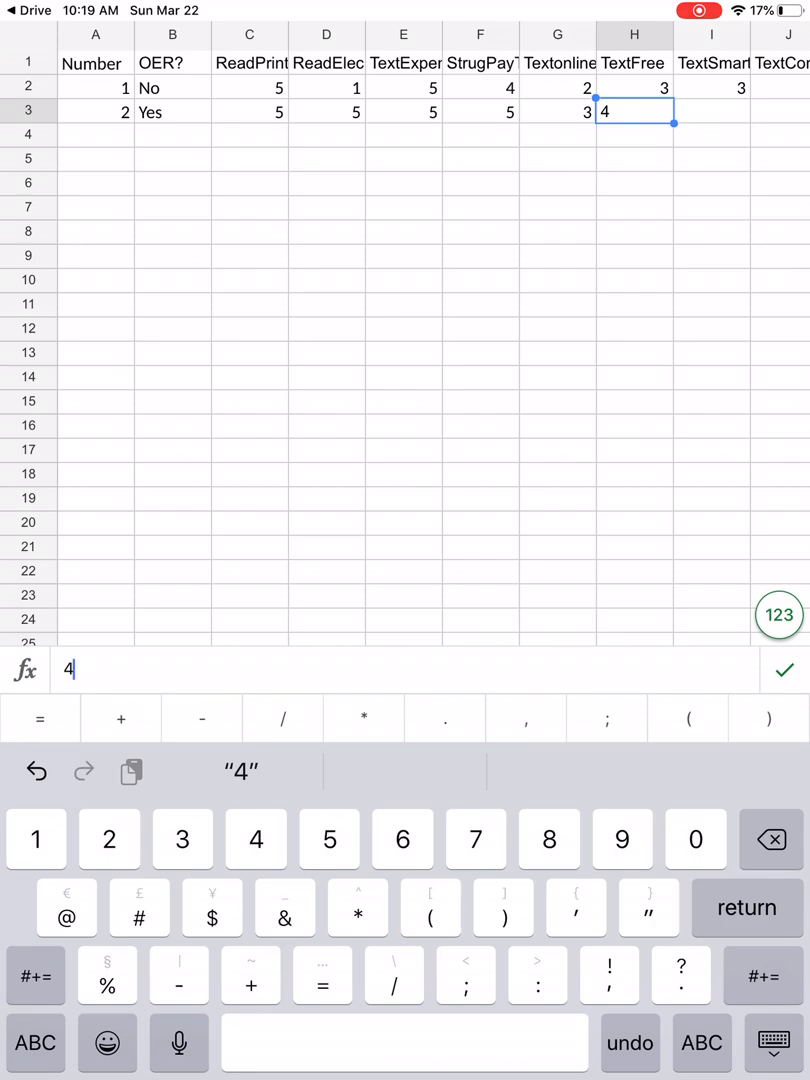
key(Tab)
text(5)
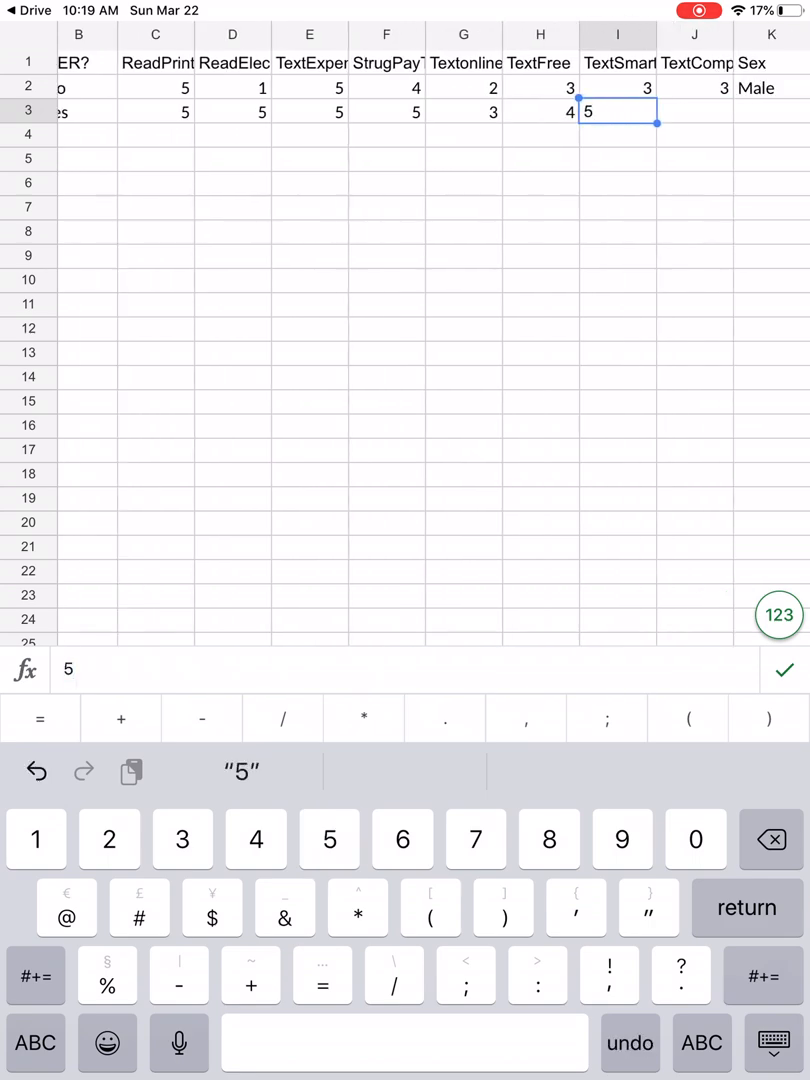
key(Tab)
text(3)
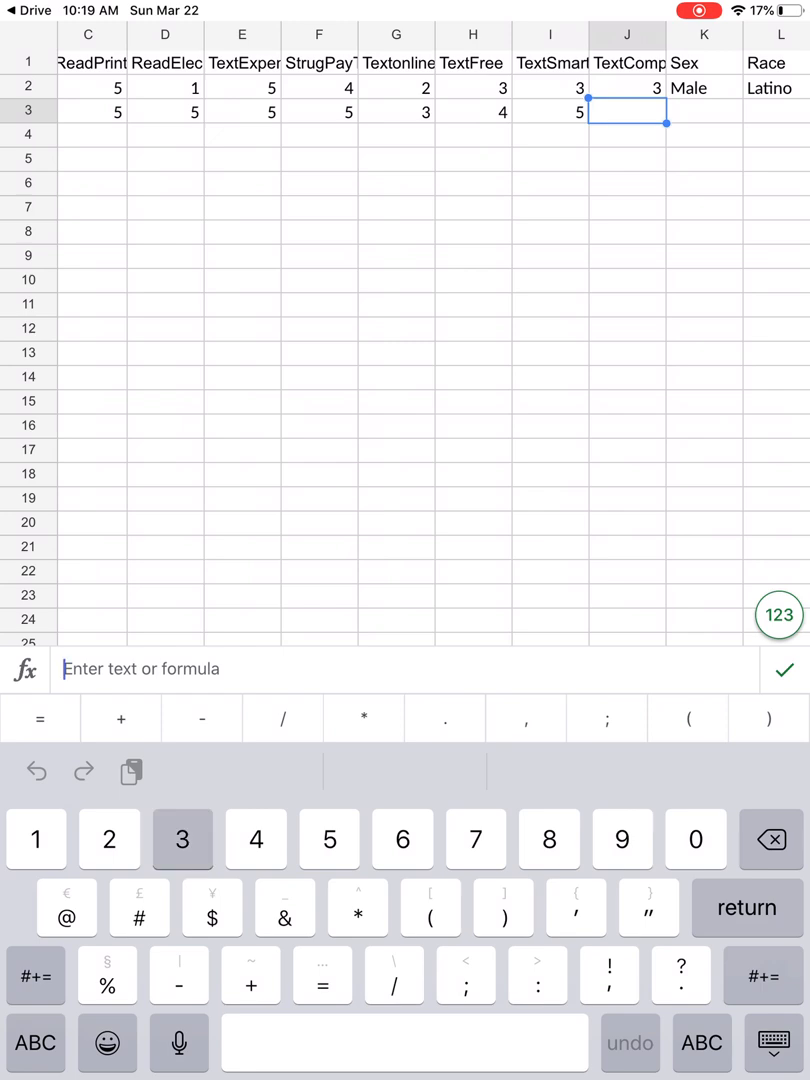
key(Tab)
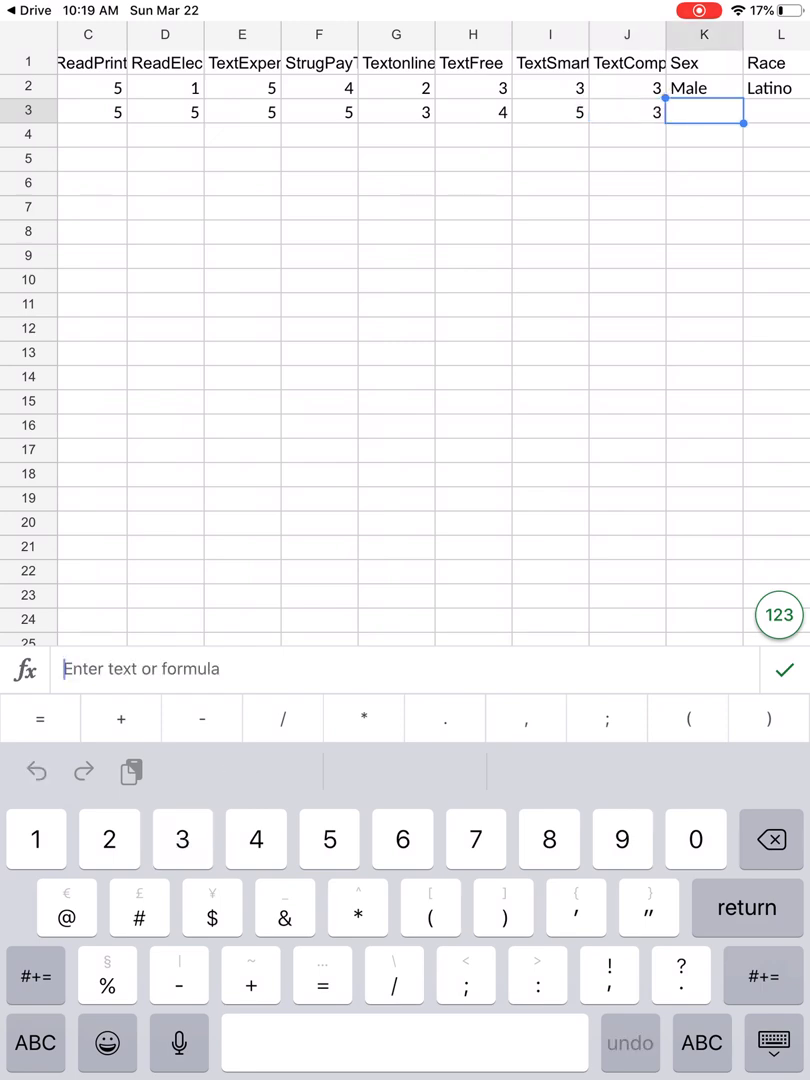
text(Fe)
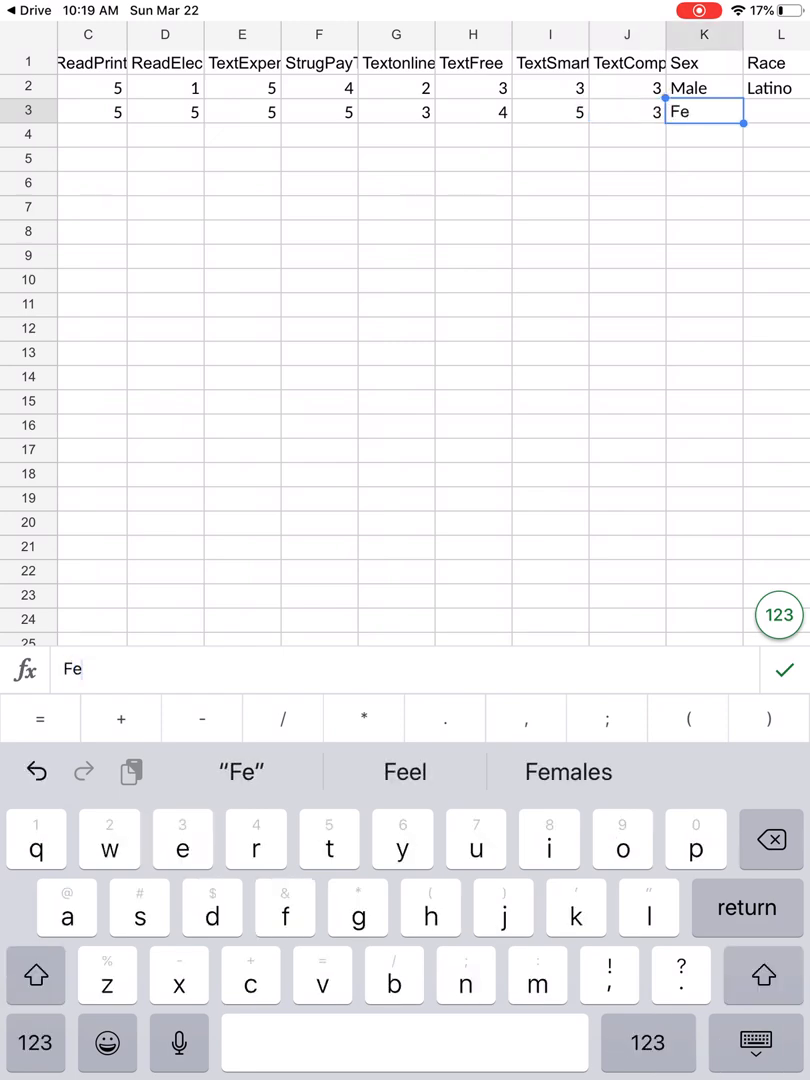
text(m)
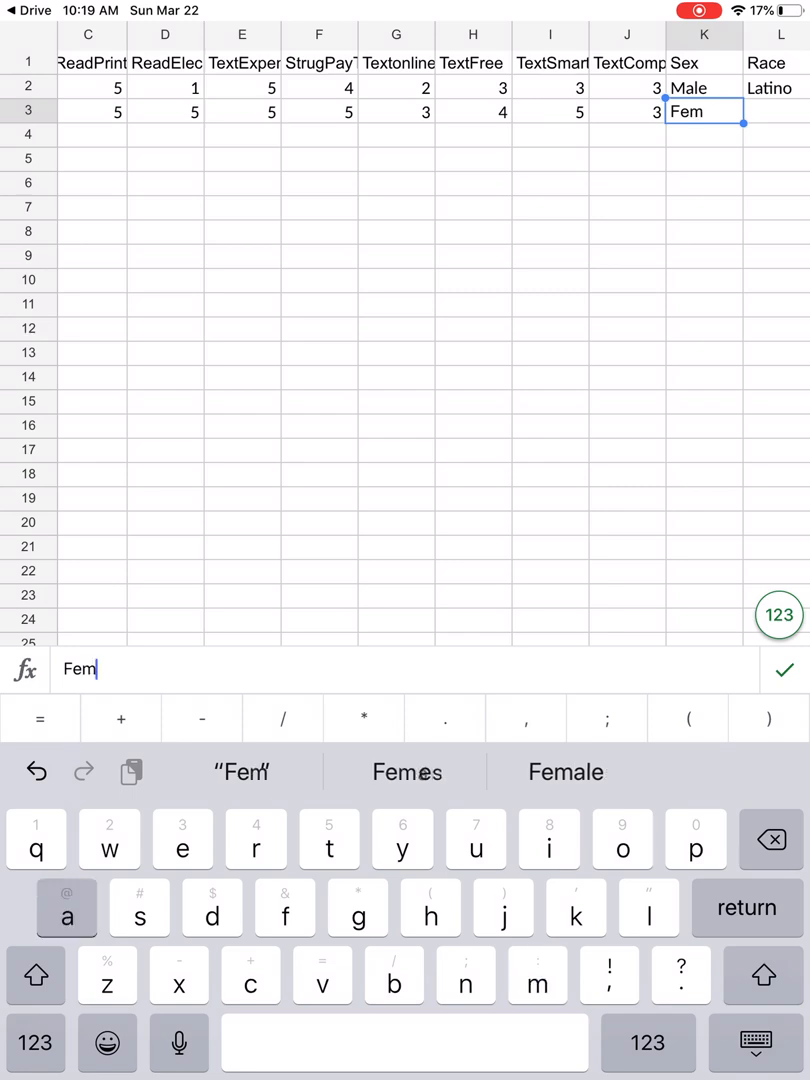
text(ale)
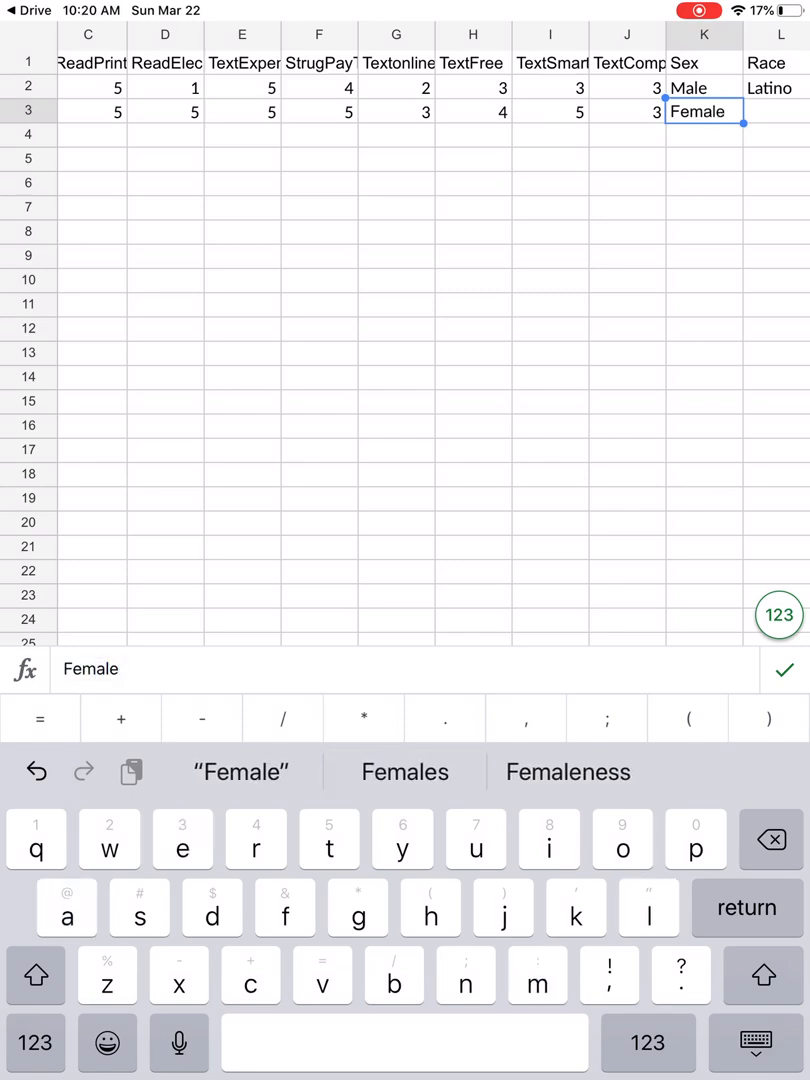
key(Tab)
text(W)
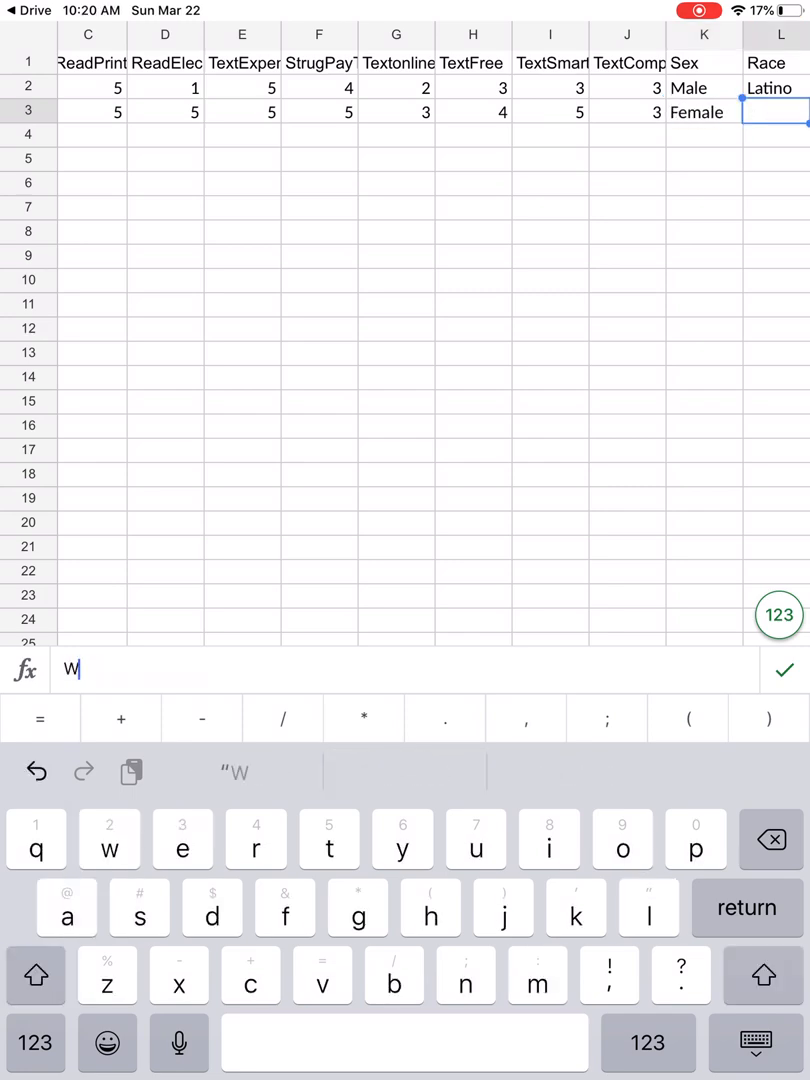
text(hite)
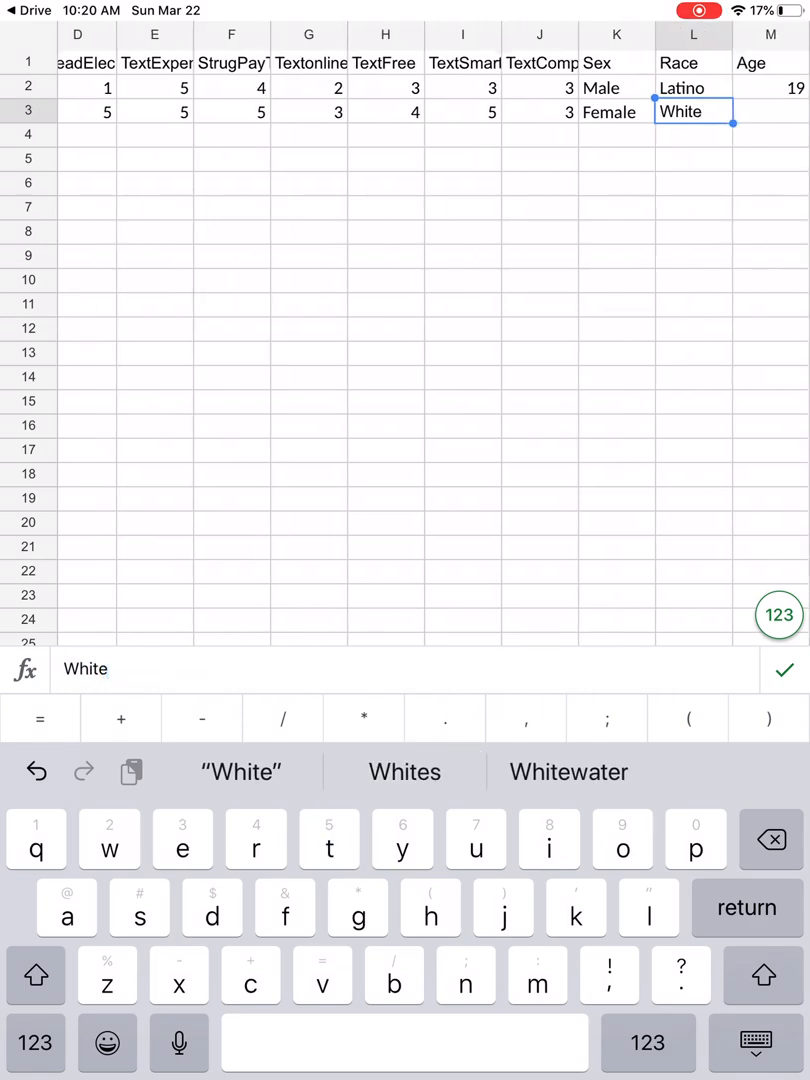
key(Tab)
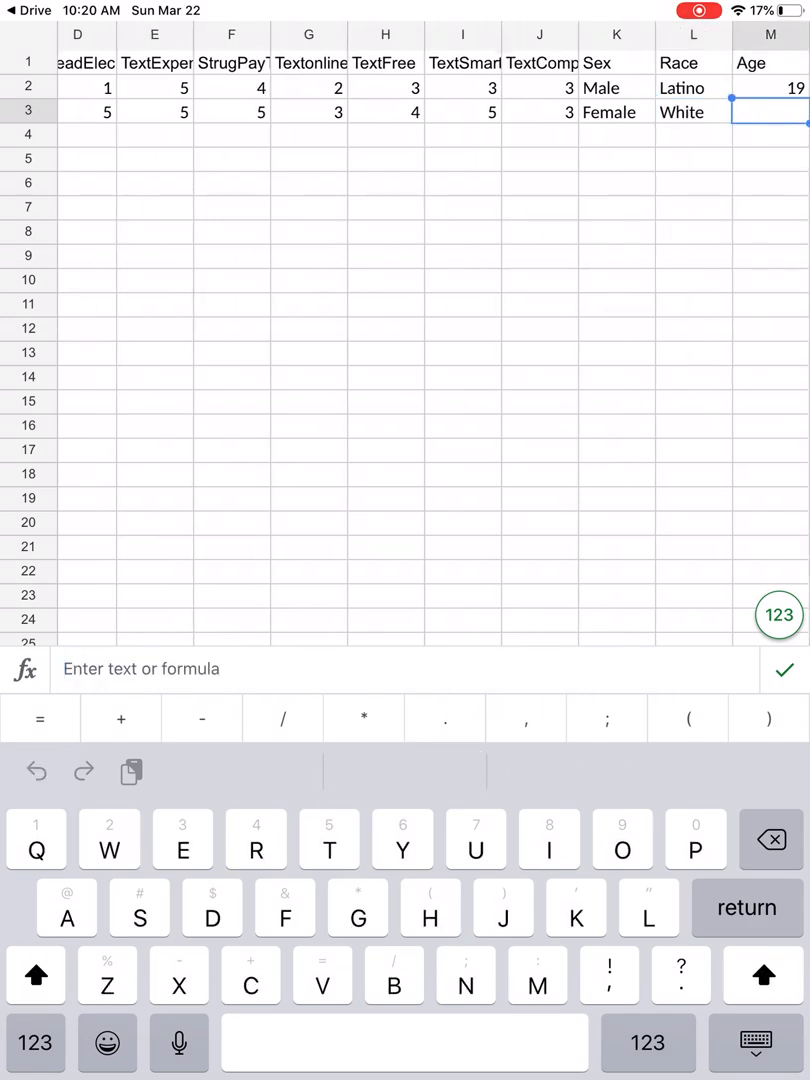
text(19)
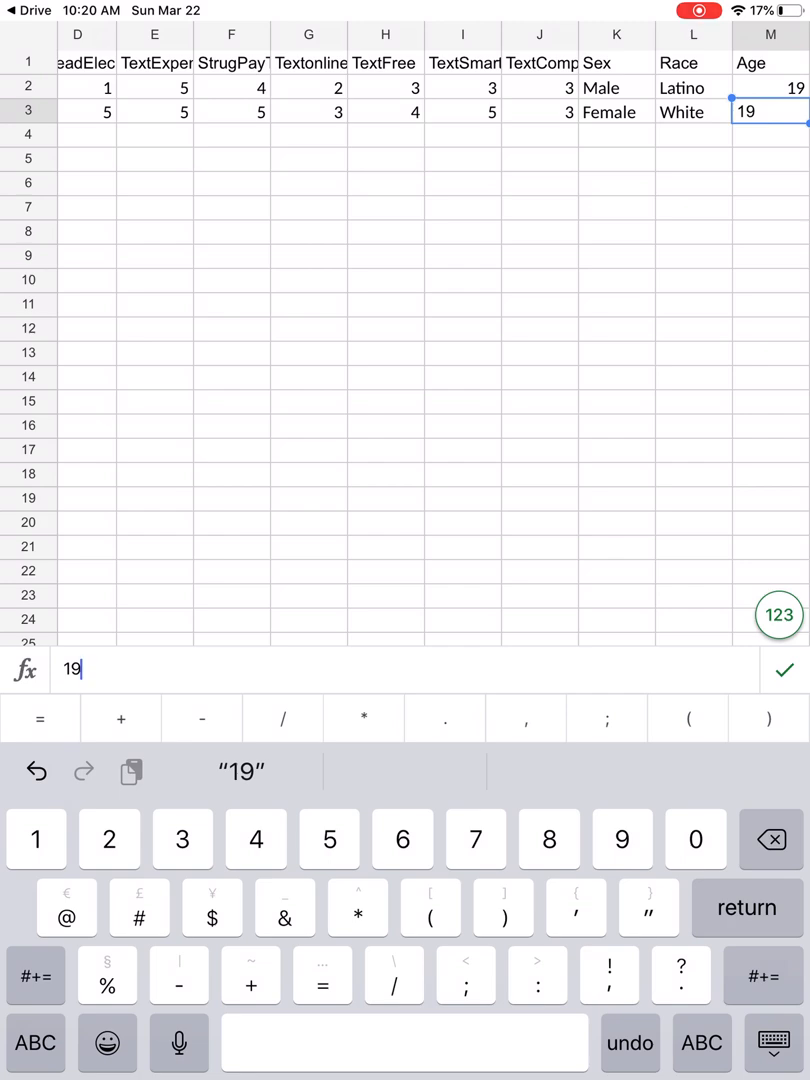
scroll(430, 330, left, 5)
click(95, 134)
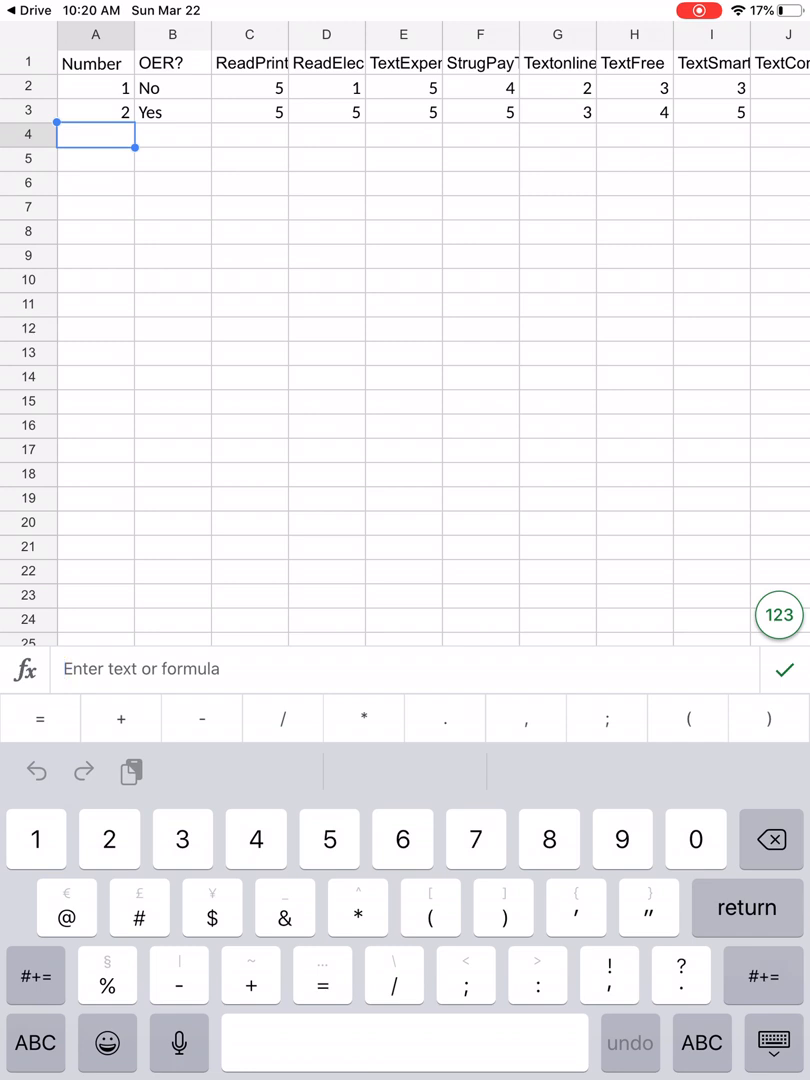
key(super+h)
Open the completed OERData.xlsx dataset from Drive's Recent list
click(127, 296)
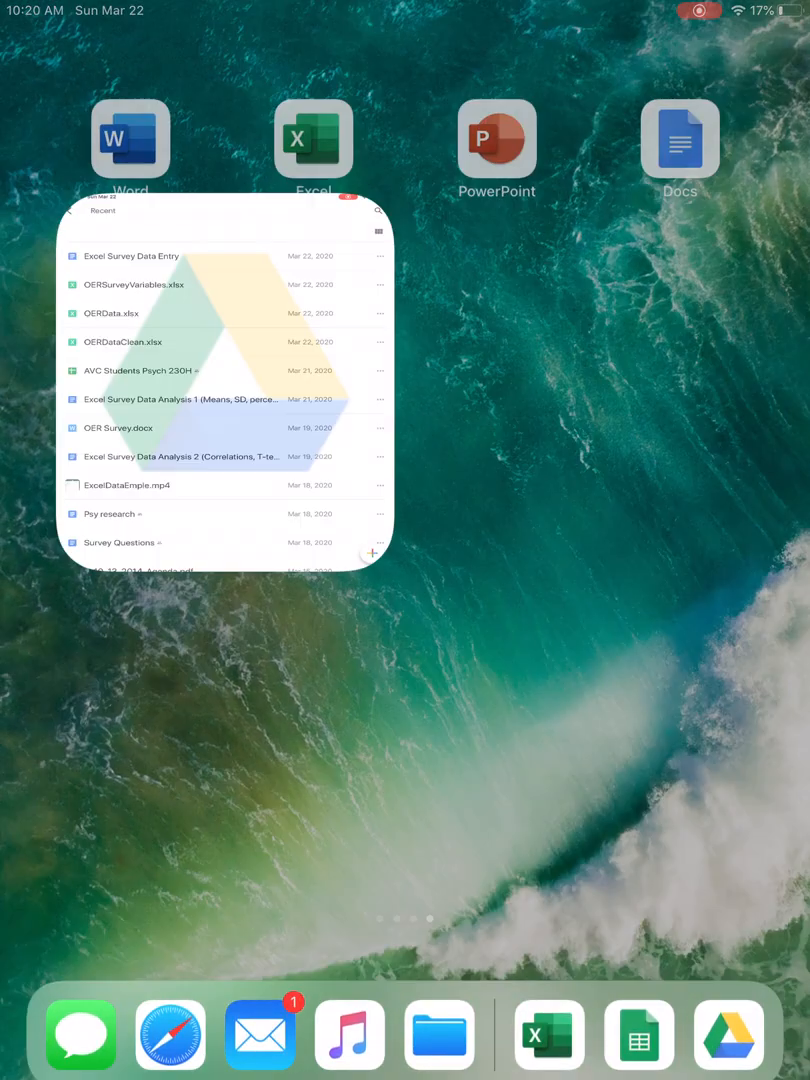
click(133, 343)
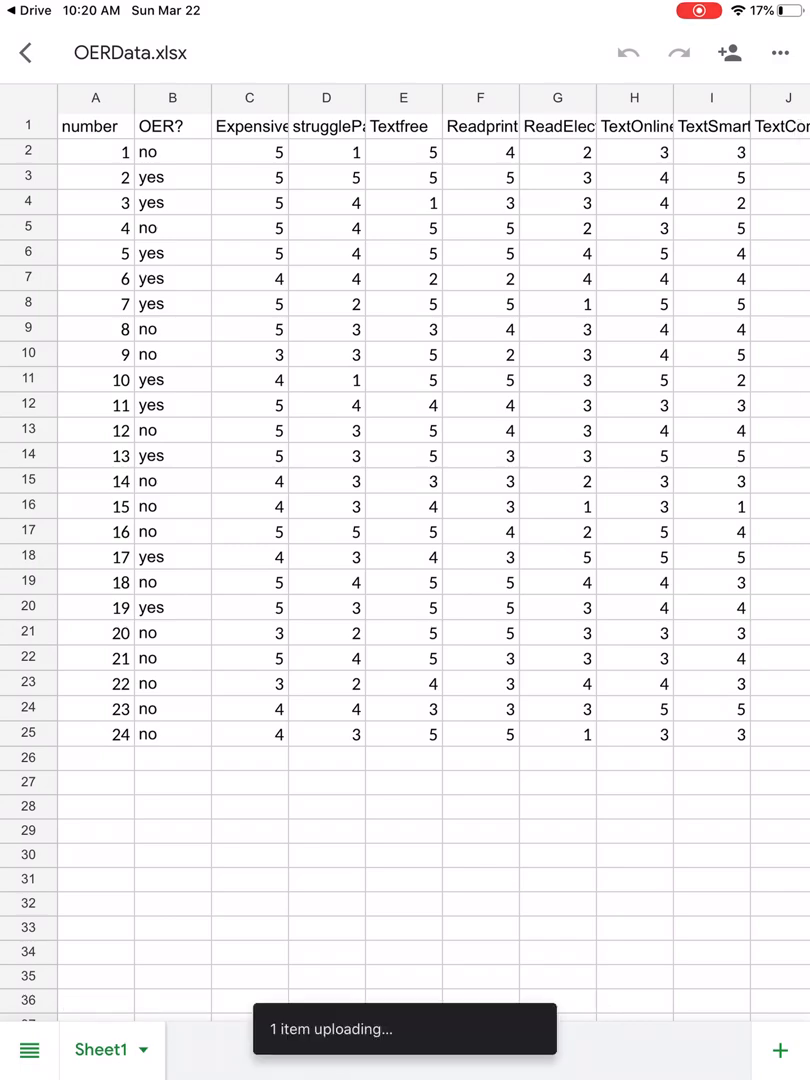
scroll(430, 450, right, 5)
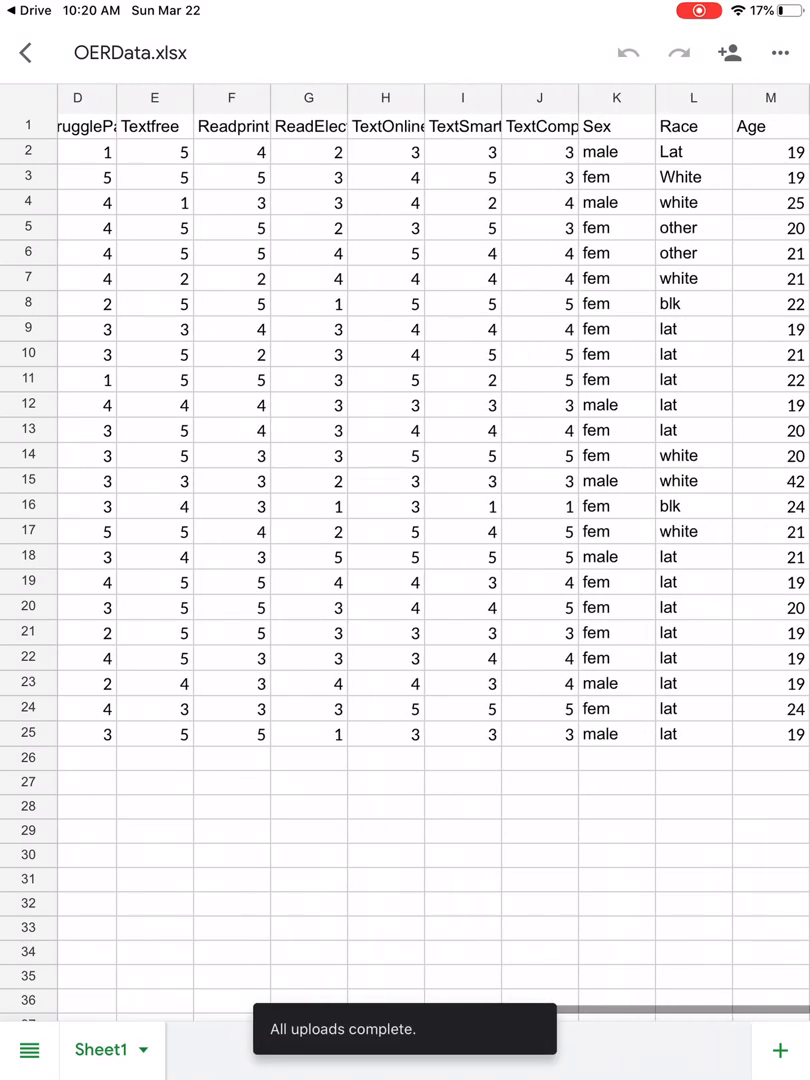
scroll(430, 450, left, 5)
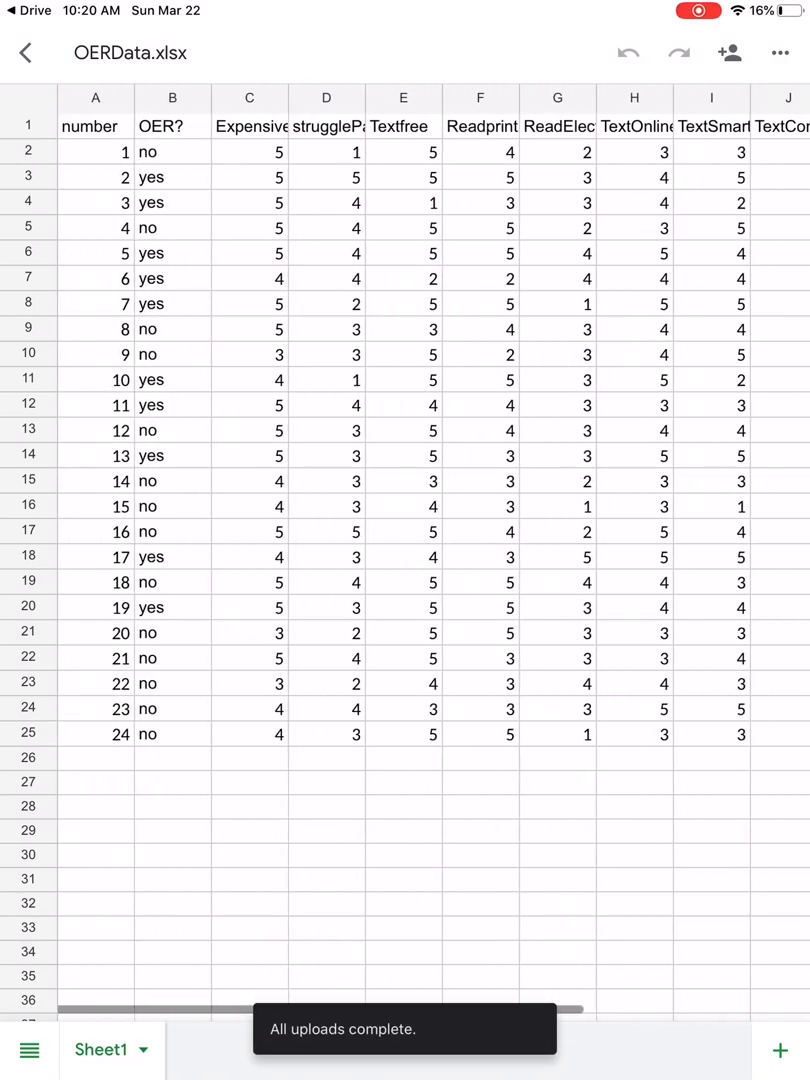
scroll(430, 450, right, 5)
scroll(430, 450, left, 5)
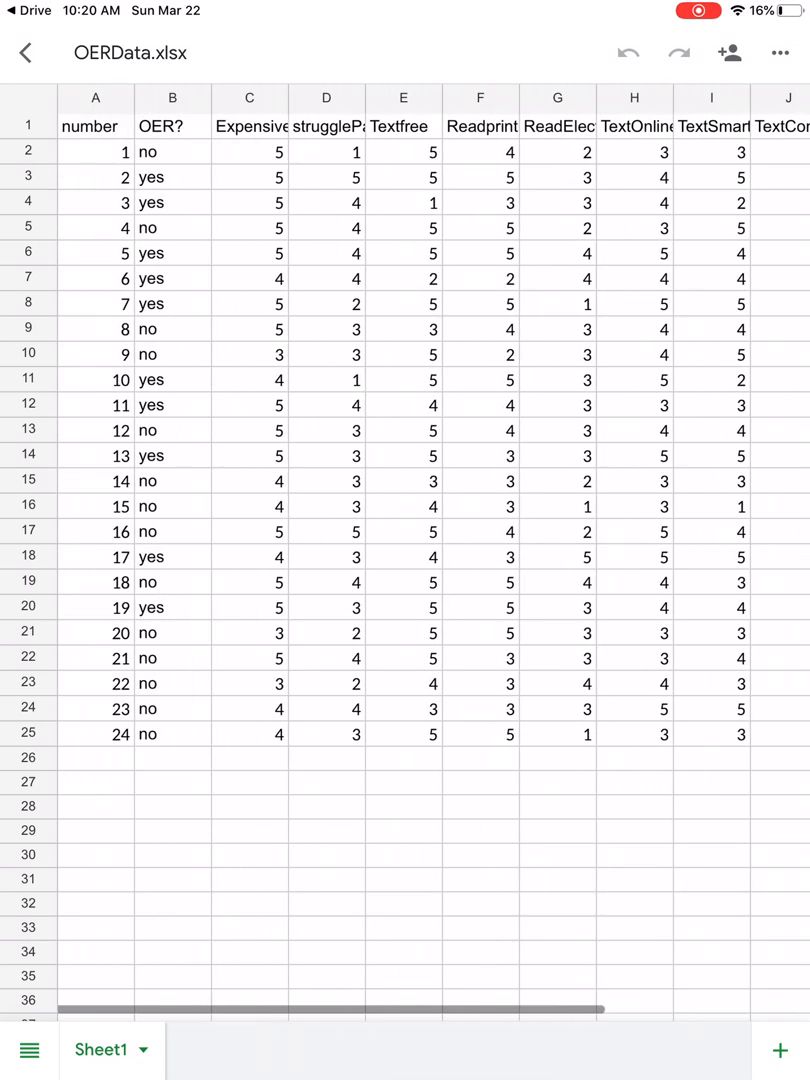